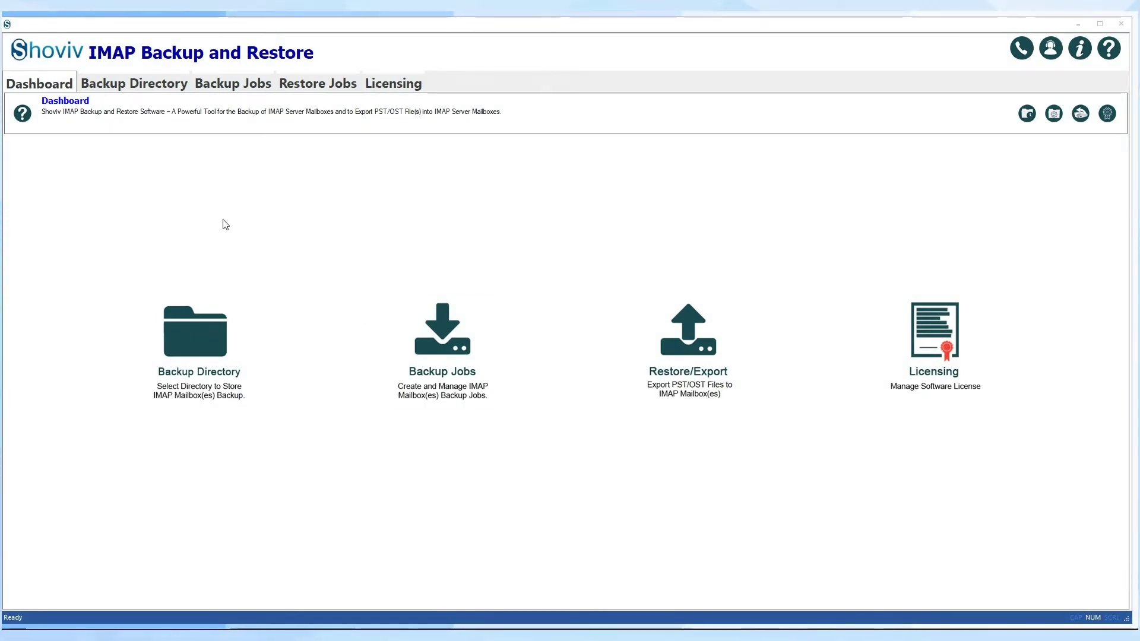
Add the 'IMAP BACKUP' backup directory at E:\IMAP mailboxes Backup and begin a new backup job.
{"action": "left_click", "coordinate": [499, 308]}
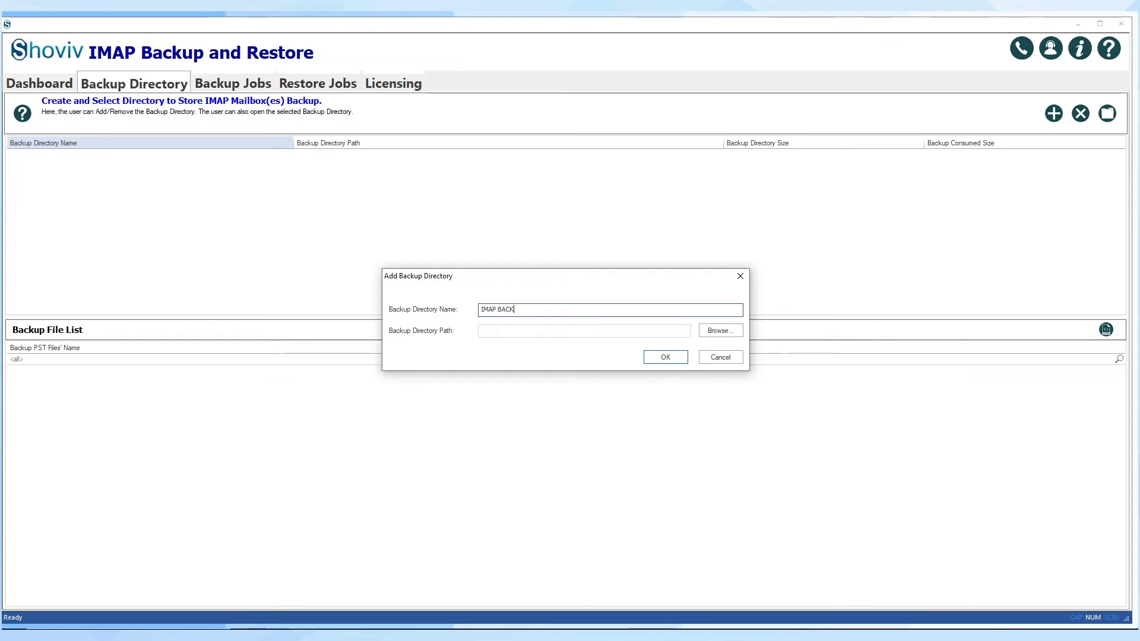
{"action": "type", "text": "CKUP"}
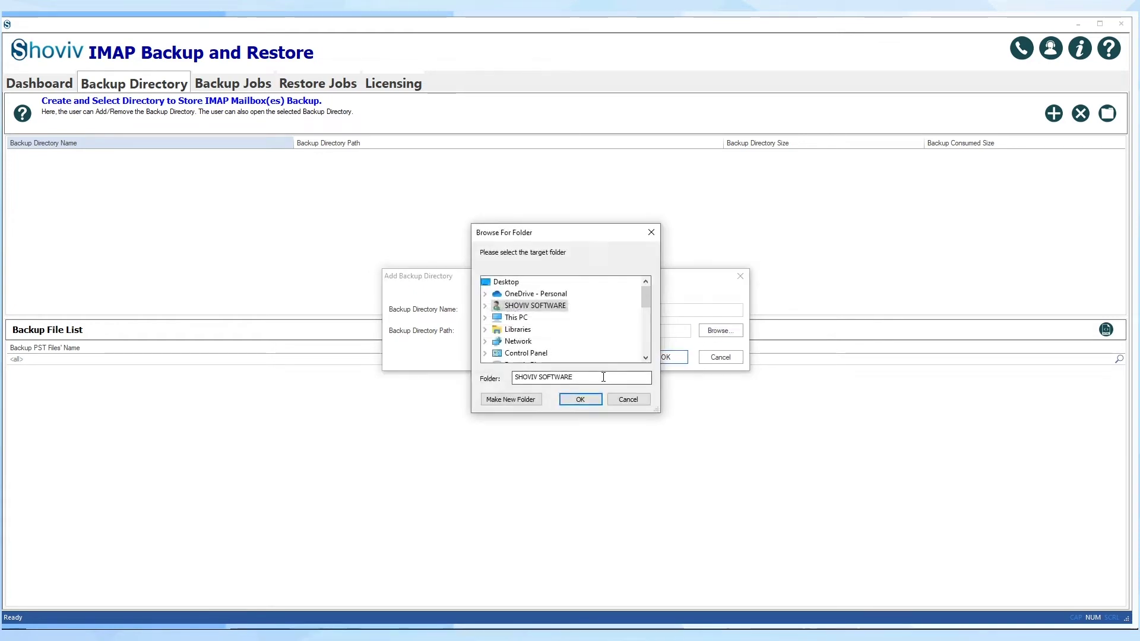
{"action": "left_click", "coordinate": [580, 400]}
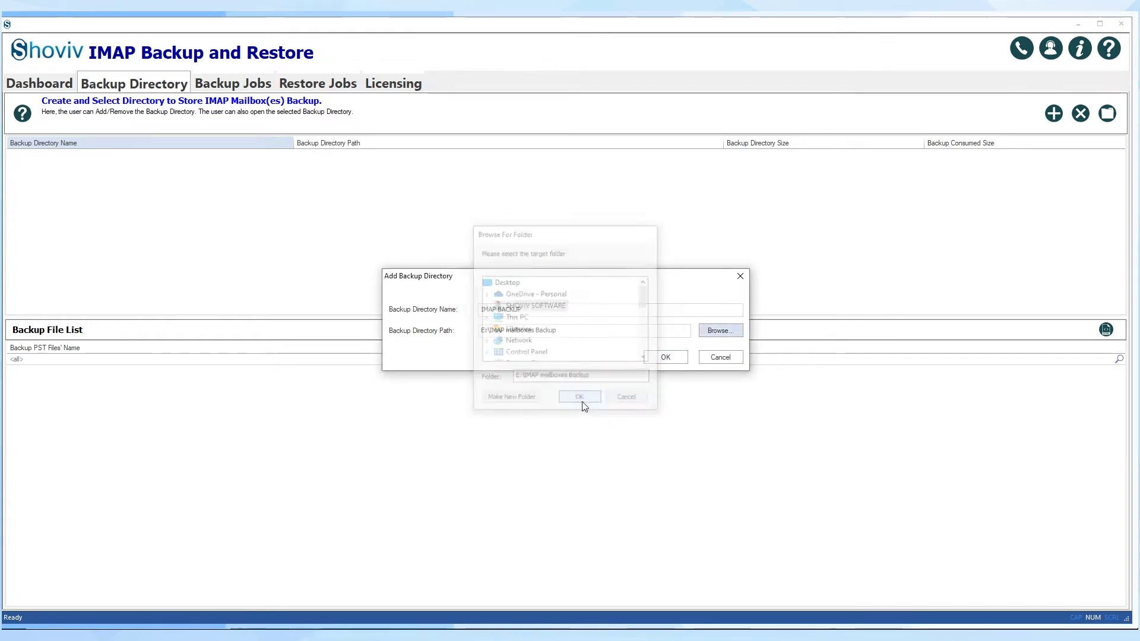
{"action": "left_click", "coordinate": [665, 357]}
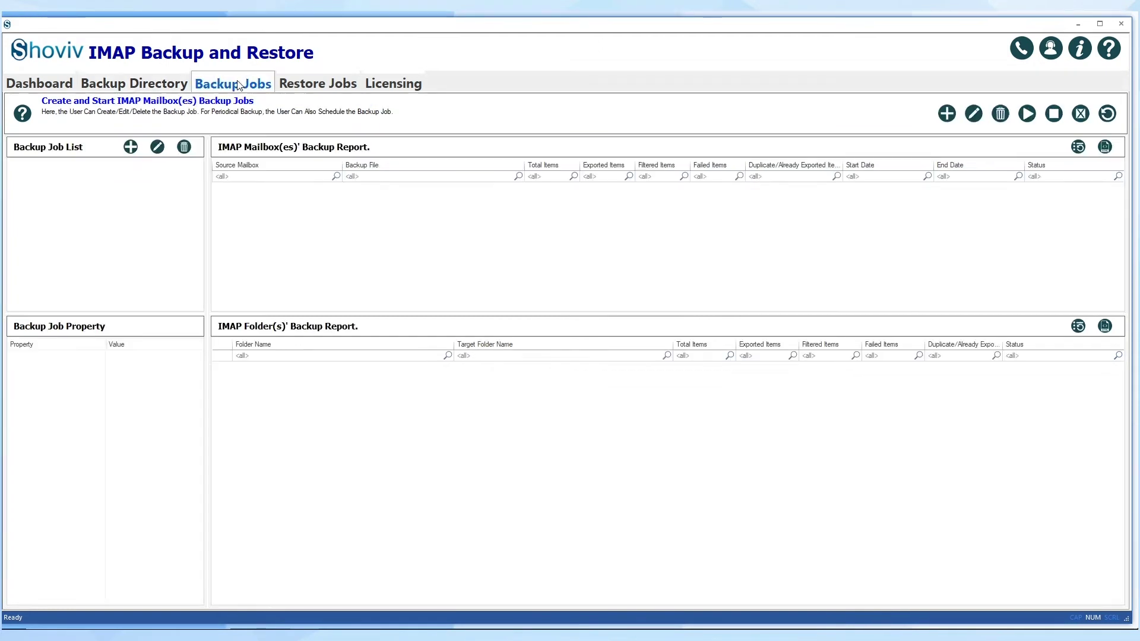
{"action": "left_click", "coordinate": [567, 205]}
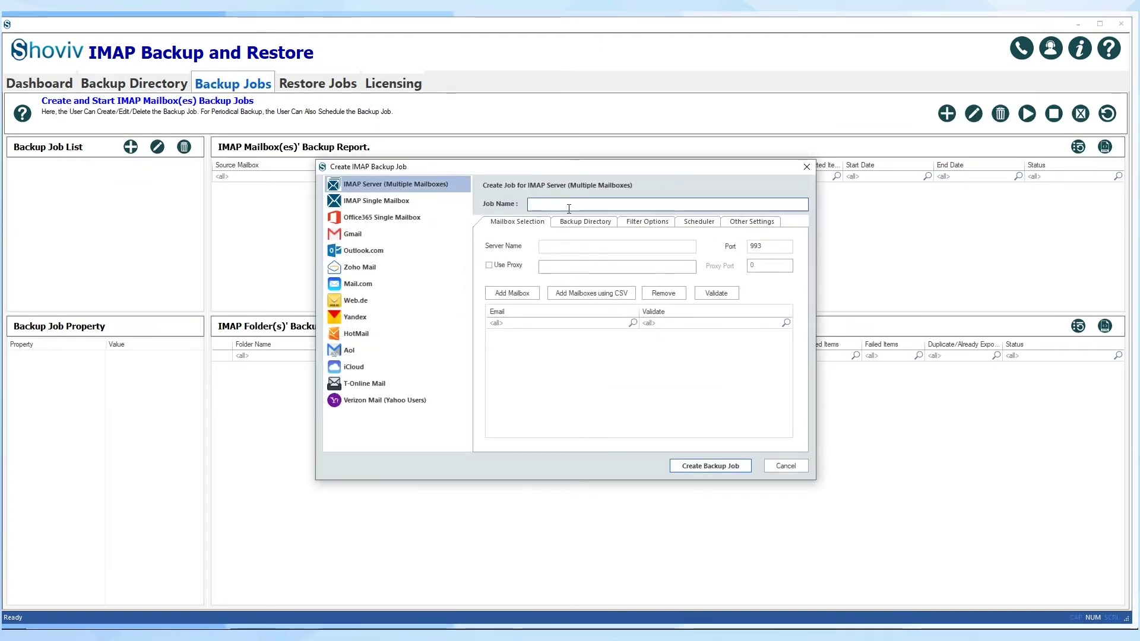
{"action": "type", "text": "ba"}
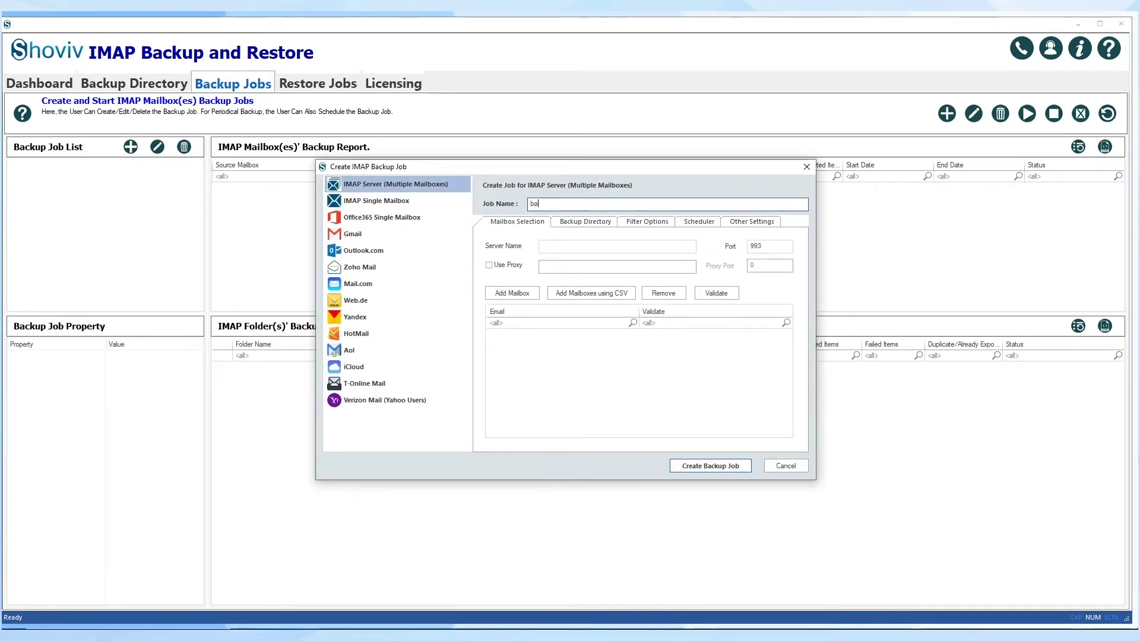
{"action": "type", "text": "kckup"}
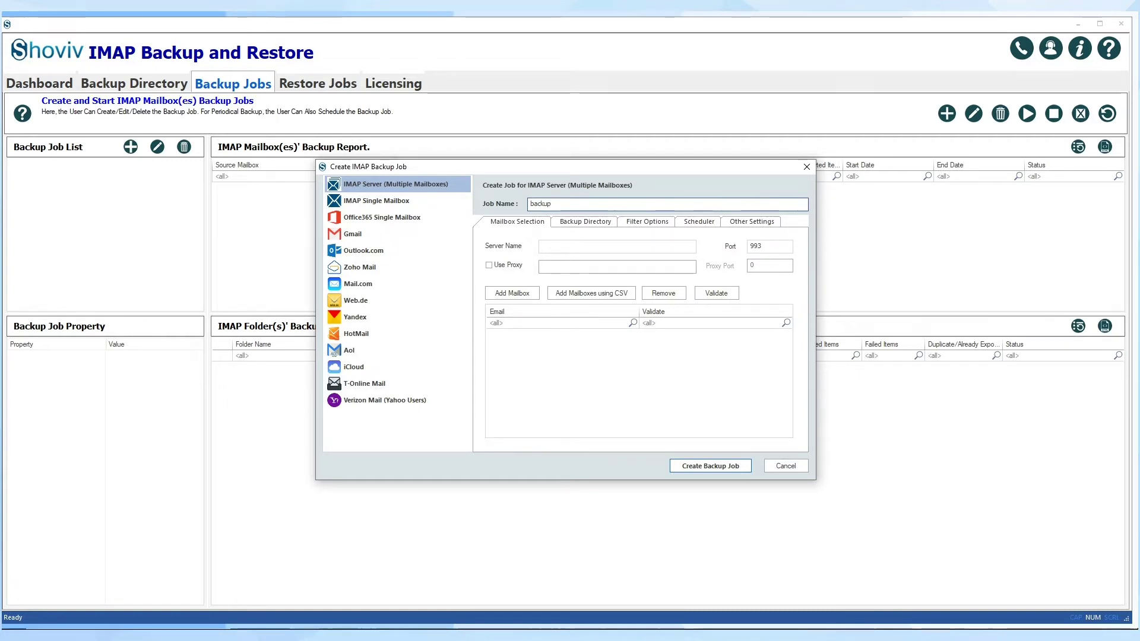
Name the job 'backup' on server imap.mail.yahoo.com and add a mailbox account with its password.
{"action": "key", "text": "Tab"}
{"action": "type", "text": "imap.gmail.com"}
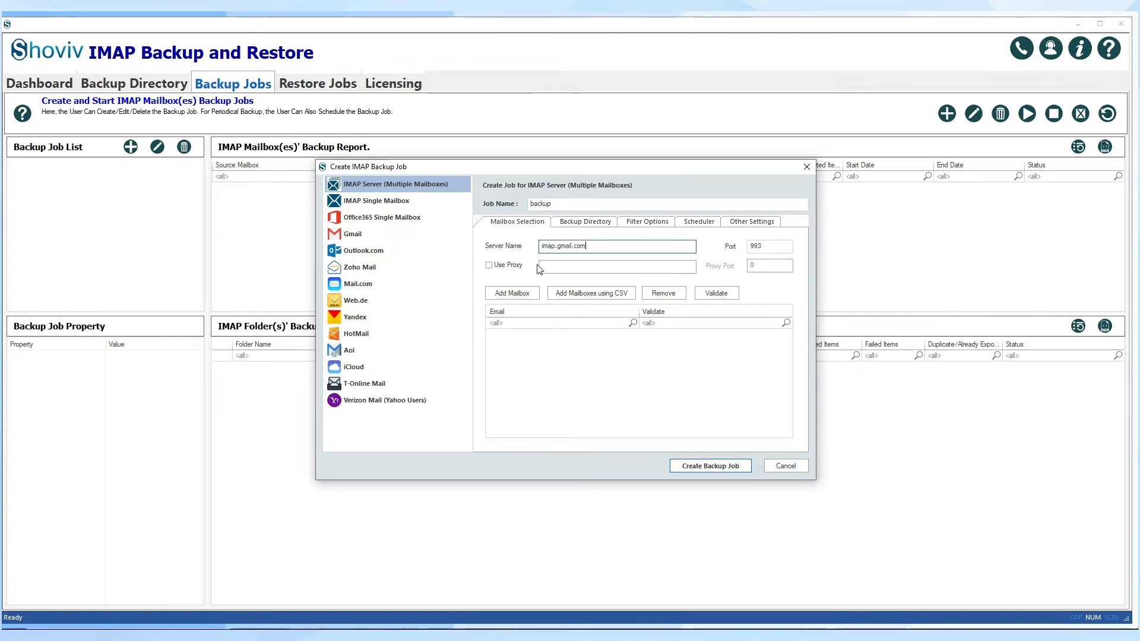
{"action": "left_click", "coordinate": [512, 294]}
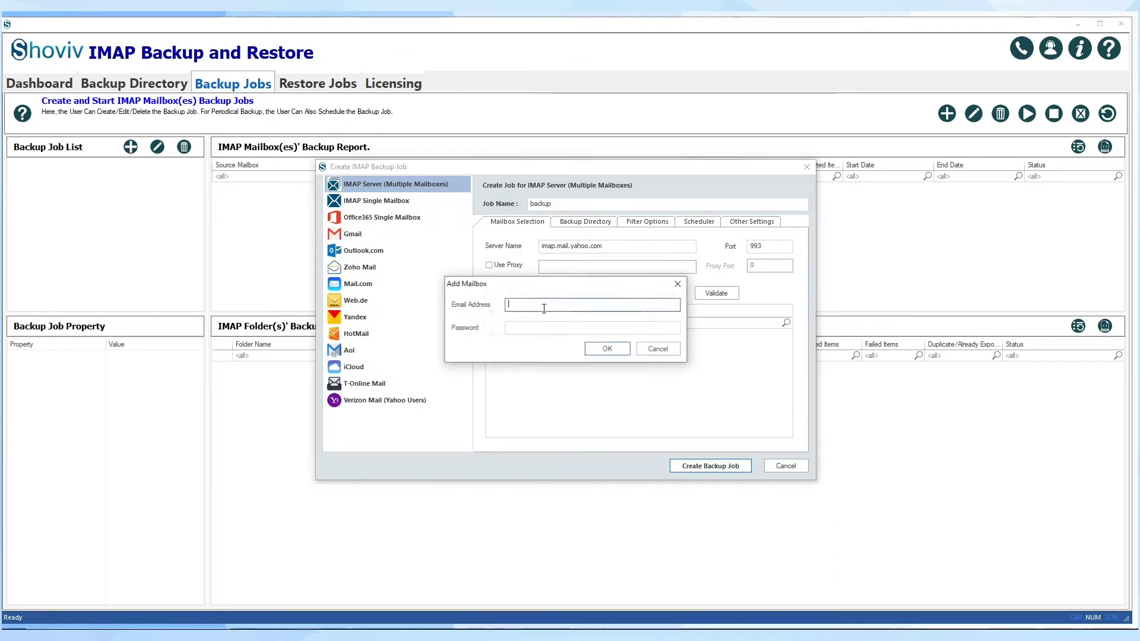
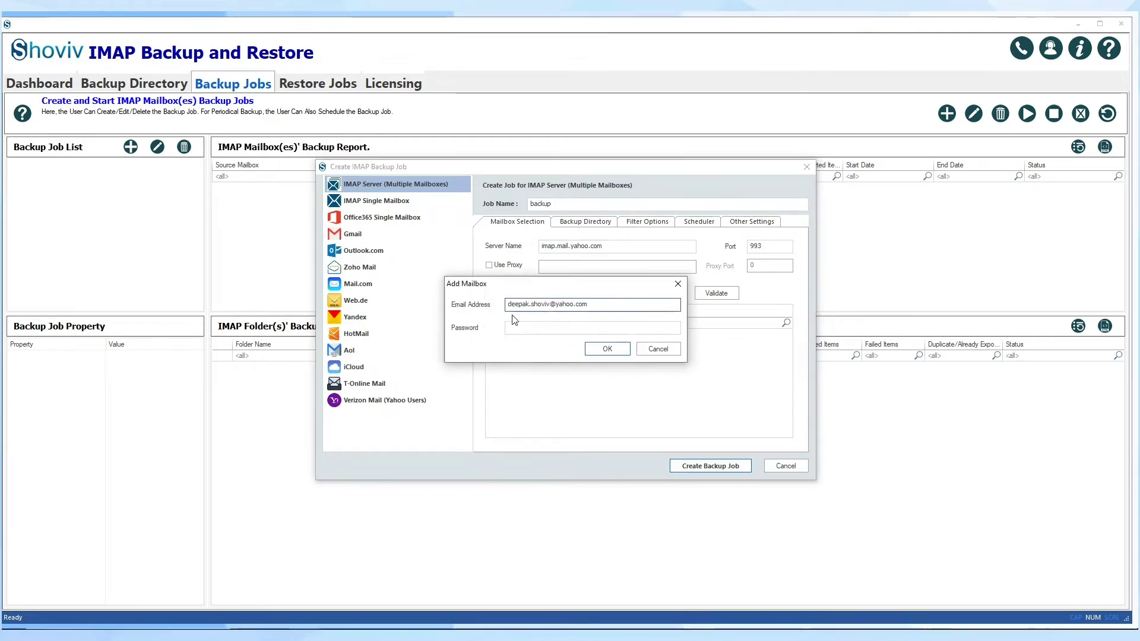
{"action": "left_click", "coordinate": [530, 328]}
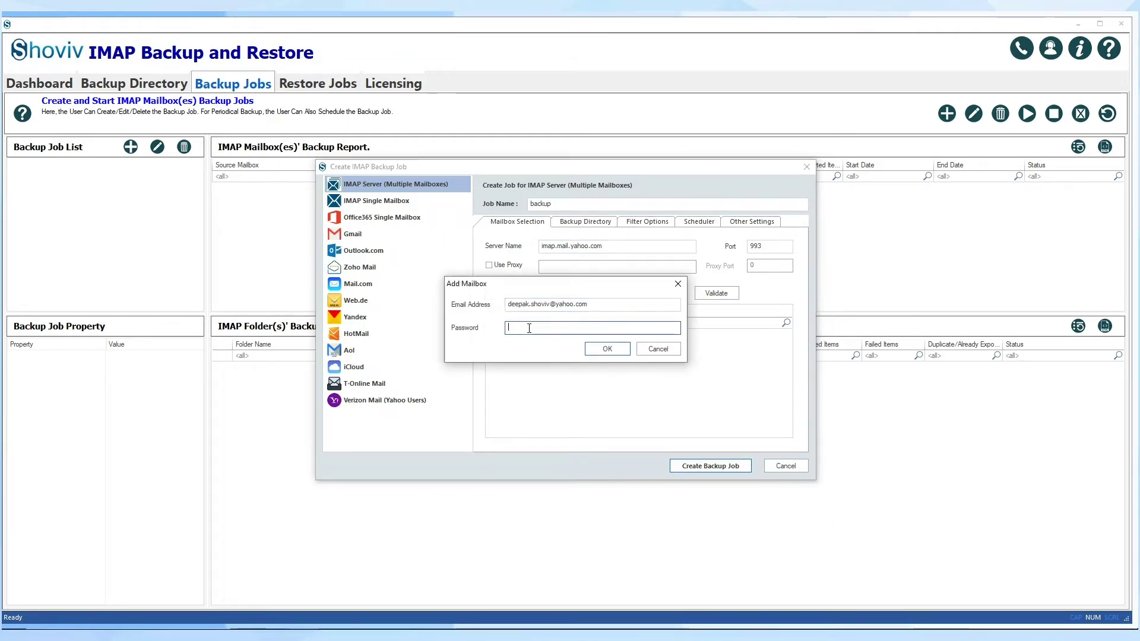
{"action": "left_click", "coordinate": [606, 349]}
{"action": "left_click", "coordinate": [593, 354]}
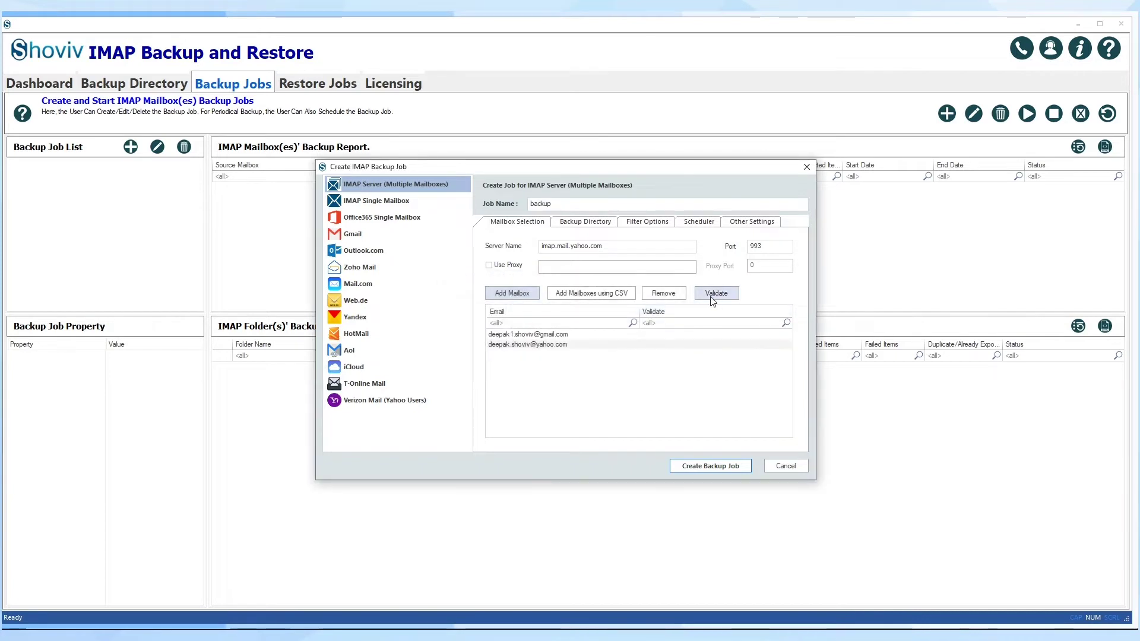
Validate the two listed mailboxes and dismiss the validation-completed message.
{"action": "left_click", "coordinate": [715, 293]}
{"action": "left_click", "coordinate": [567, 357]}
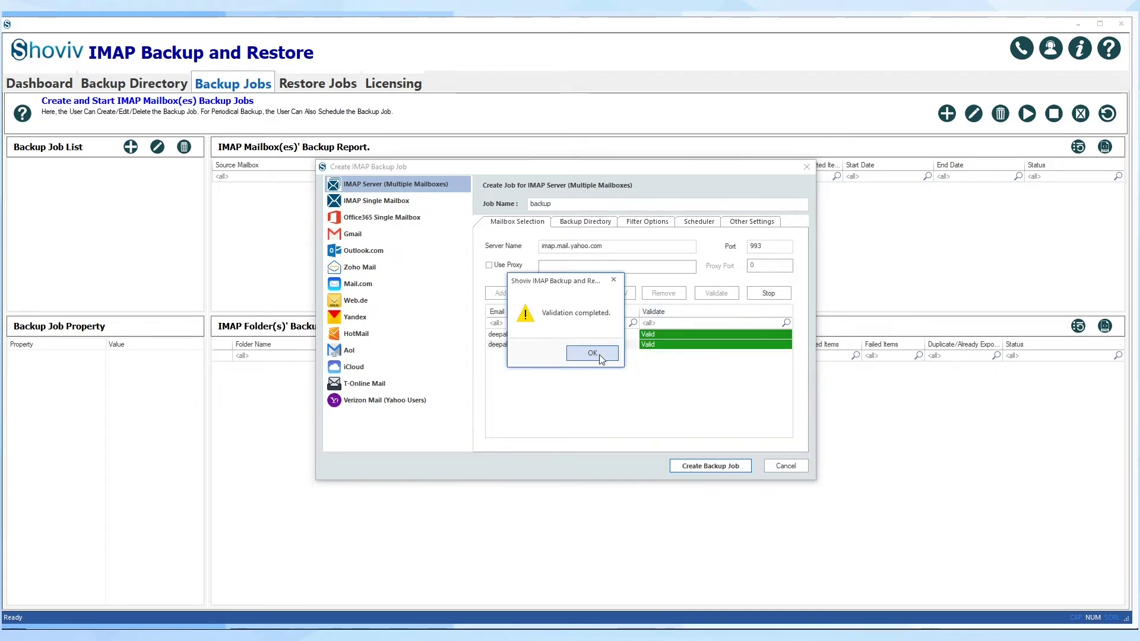
{"action": "left_click", "coordinate": [600, 354]}
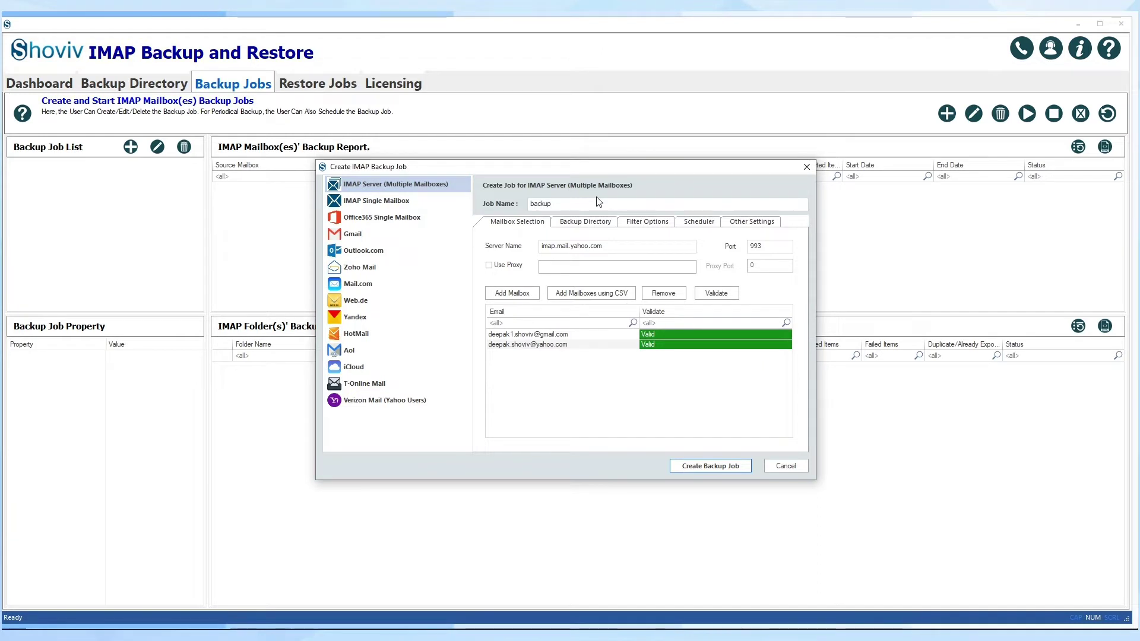
Store the job's output in IMAP BACKUP and leave the date and folder filters switched off.
{"action": "left_click", "coordinate": [585, 221]}
{"action": "left_click", "coordinate": [643, 271]}
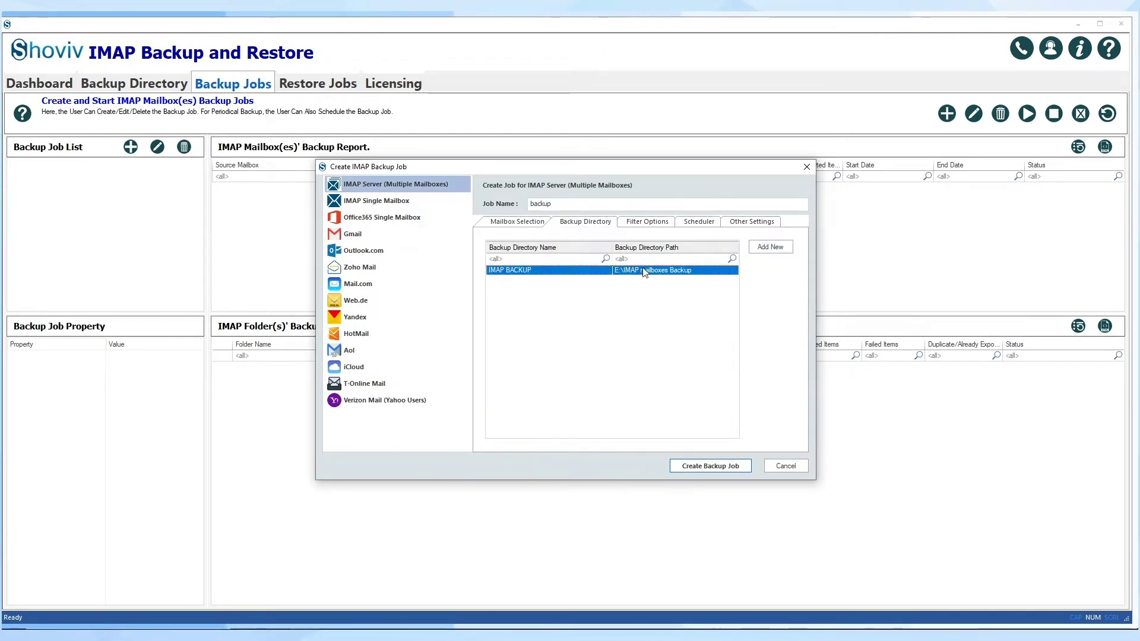
{"action": "left_click", "coordinate": [648, 222]}
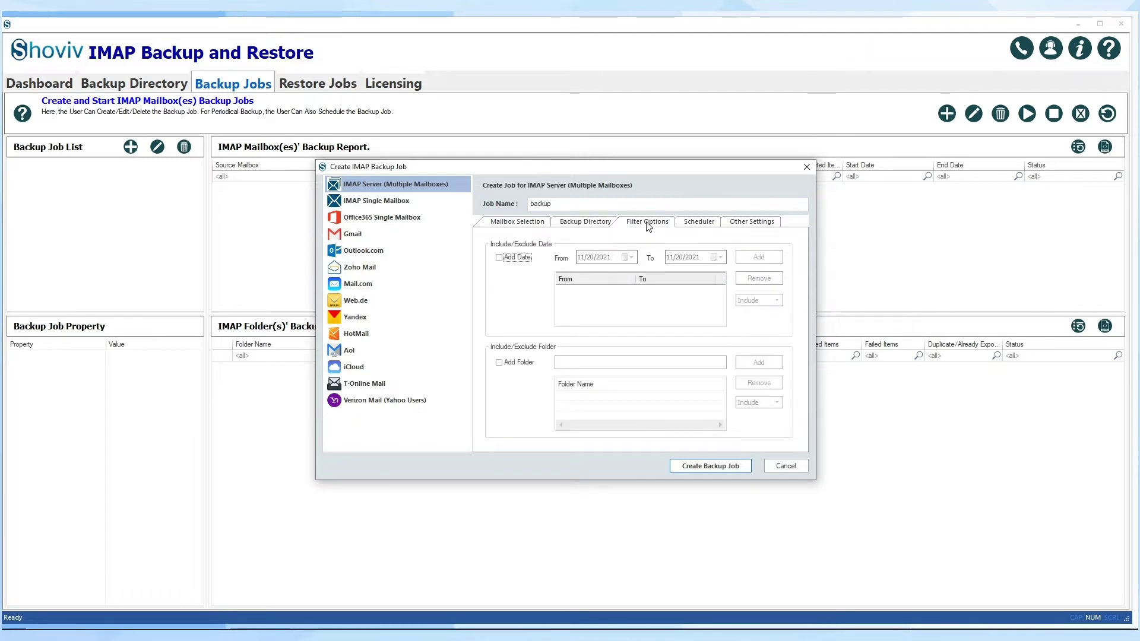
{"action": "left_click", "coordinate": [499, 257]}
{"action": "left_click", "coordinate": [776, 301]}
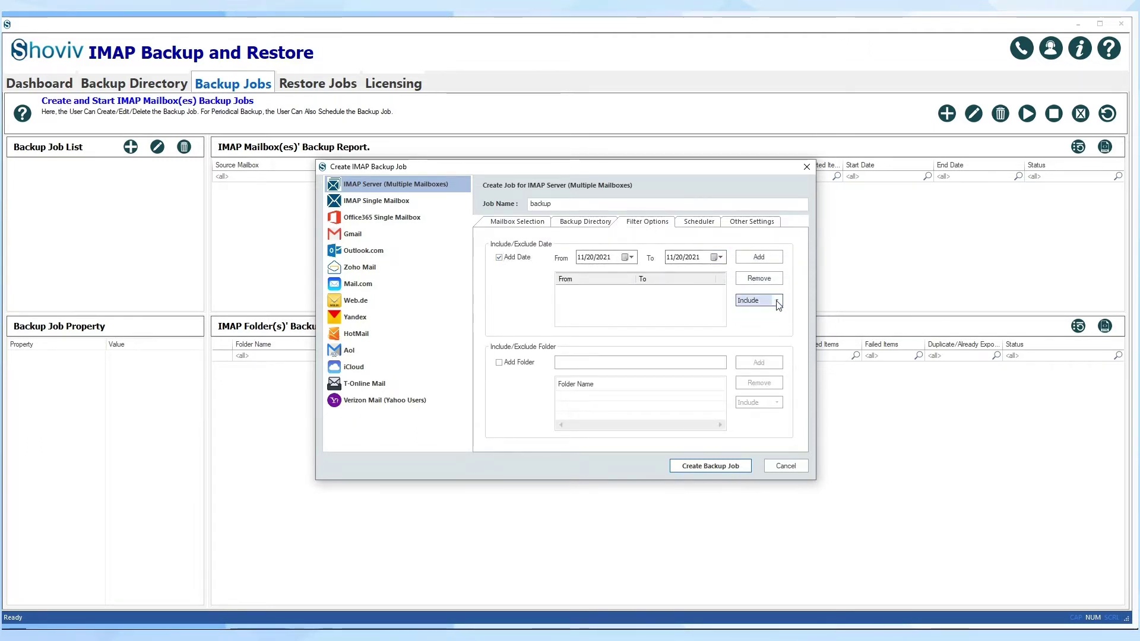
{"action": "left_click", "coordinate": [500, 258]}
{"action": "left_click", "coordinate": [500, 363]}
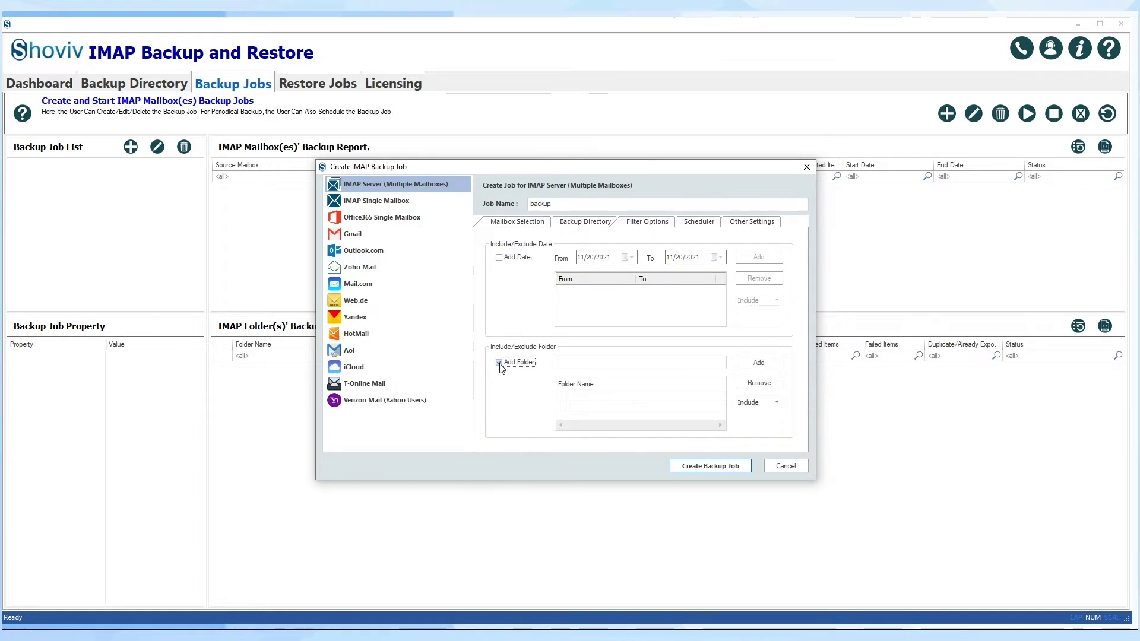
{"action": "left_click", "coordinate": [589, 365]}
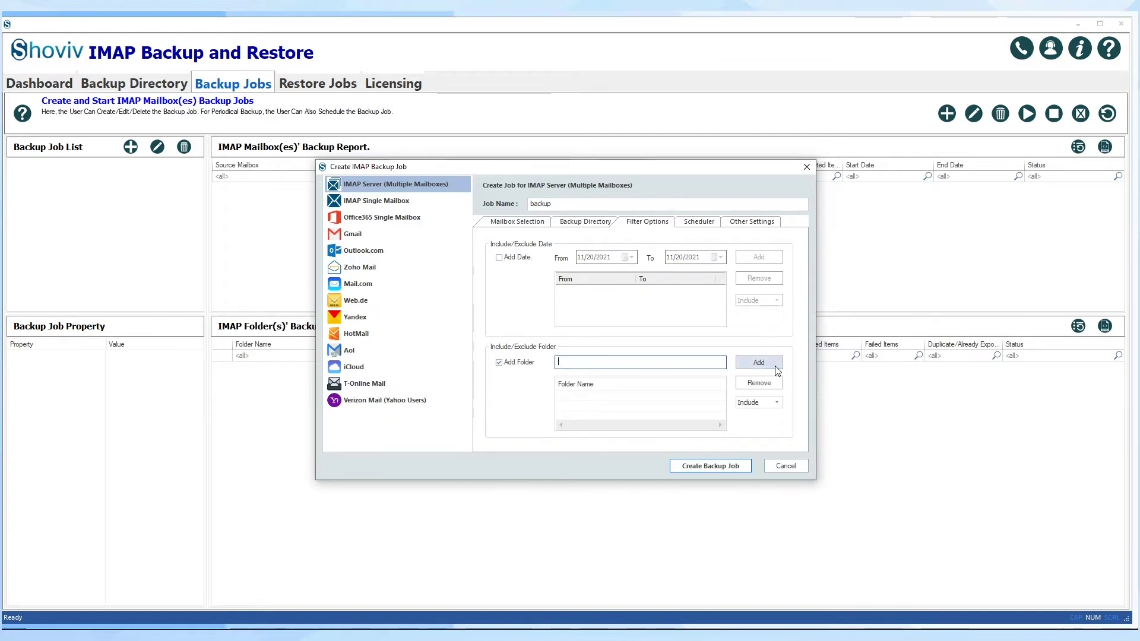
{"action": "left_click", "coordinate": [777, 403]}
{"action": "left_click", "coordinate": [500, 362]}
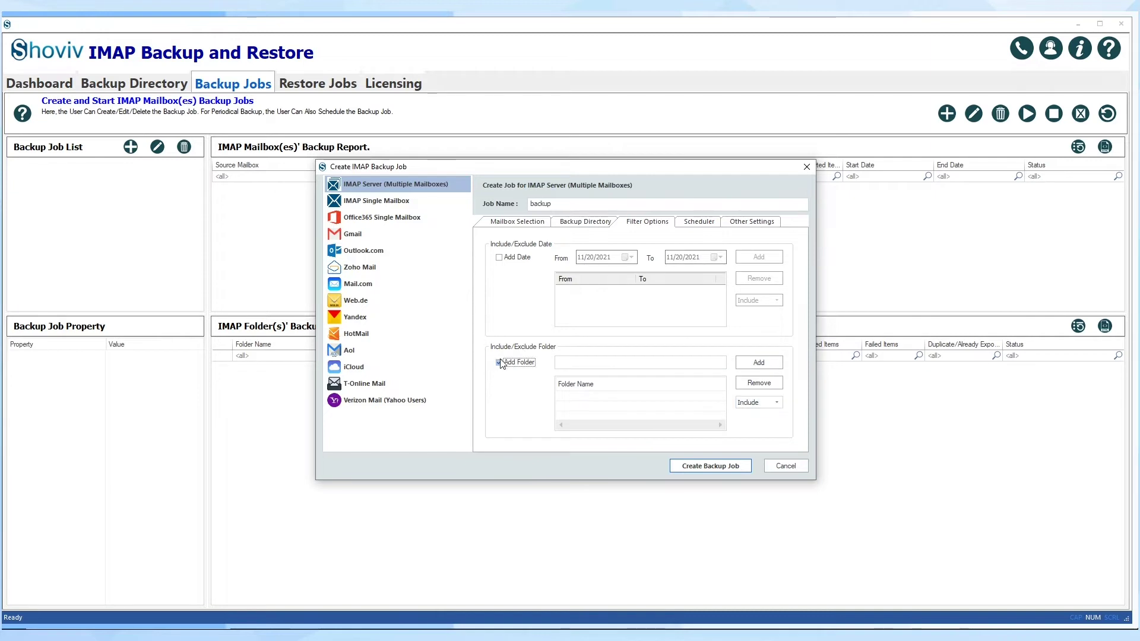
{"action": "left_click", "coordinate": [700, 222]}
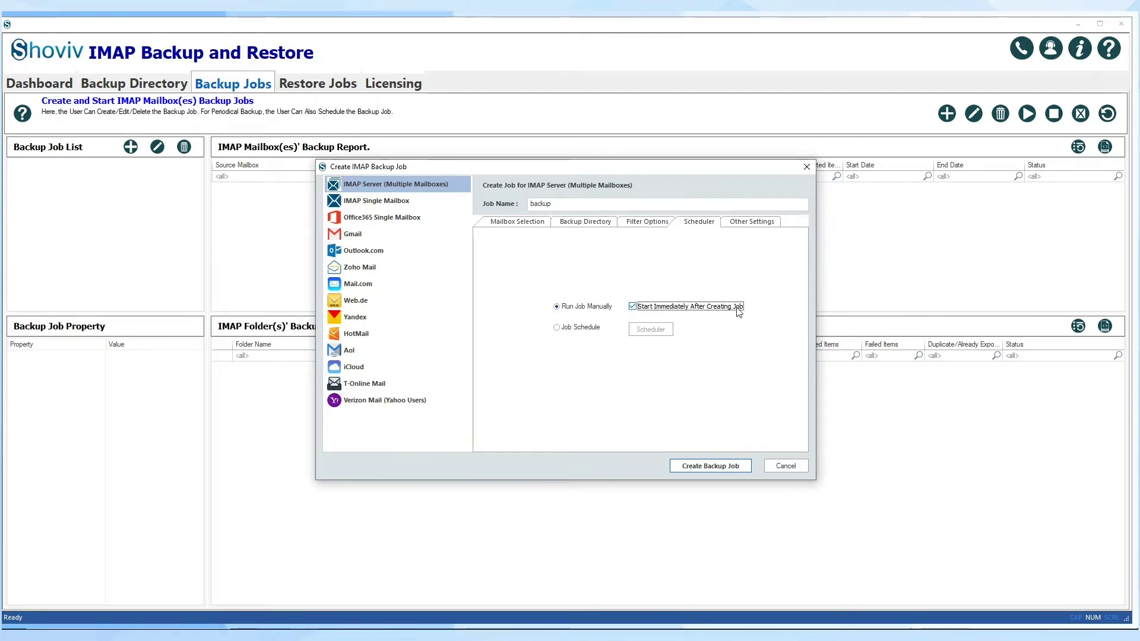
Try the Once Only, Daily, Weekly and Monthly schedules, discard them, and keep Run Job Manually.
{"action": "left_click", "coordinate": [556, 328]}
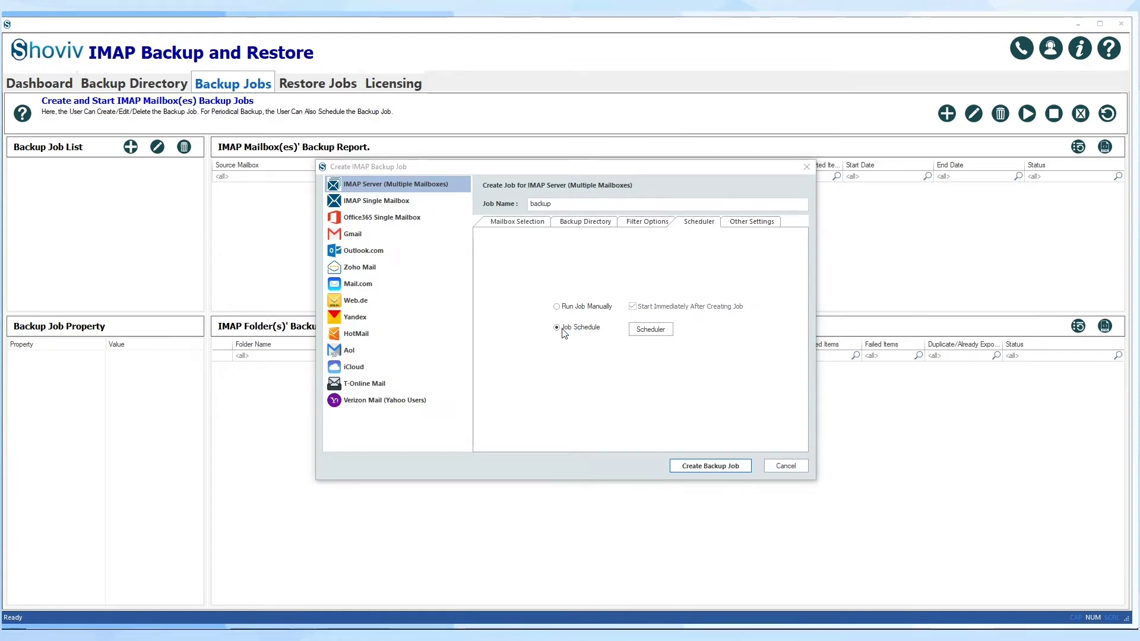
{"action": "left_click", "coordinate": [651, 329]}
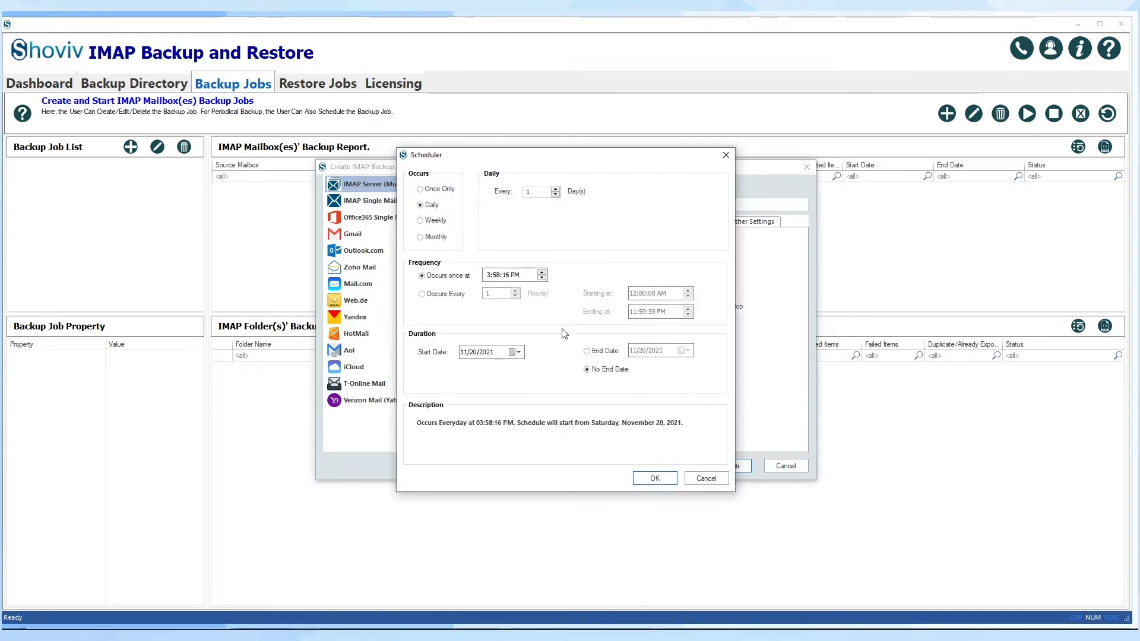
{"action": "left_click", "coordinate": [420, 189]}
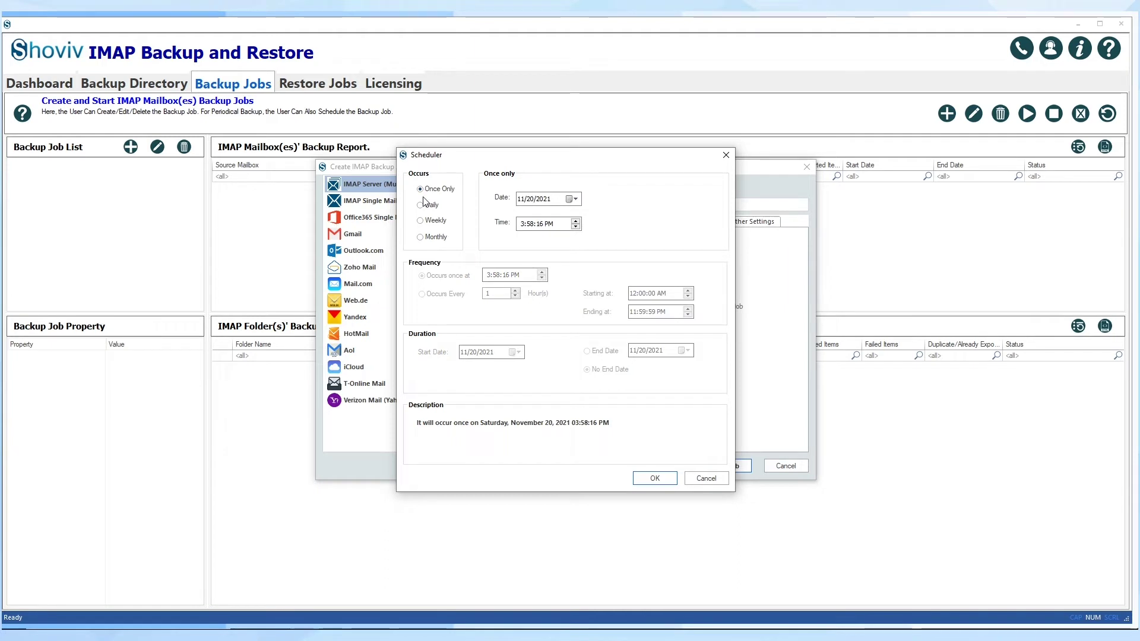
{"action": "left_click", "coordinate": [420, 205]}
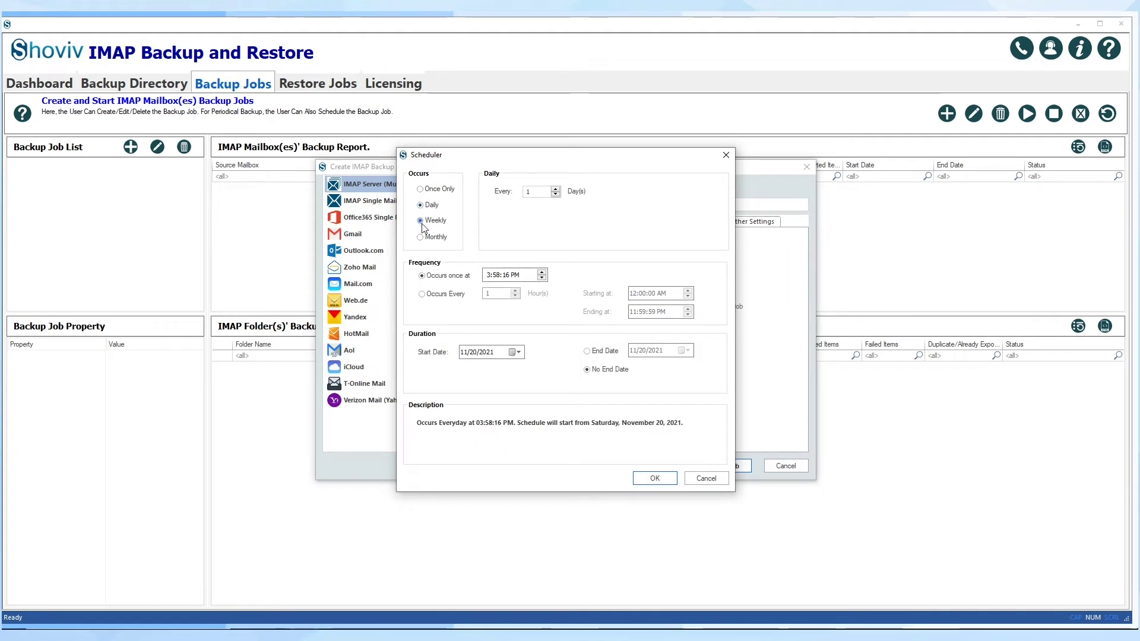
{"action": "left_click", "coordinate": [420, 221]}
{"action": "left_click", "coordinate": [421, 237]}
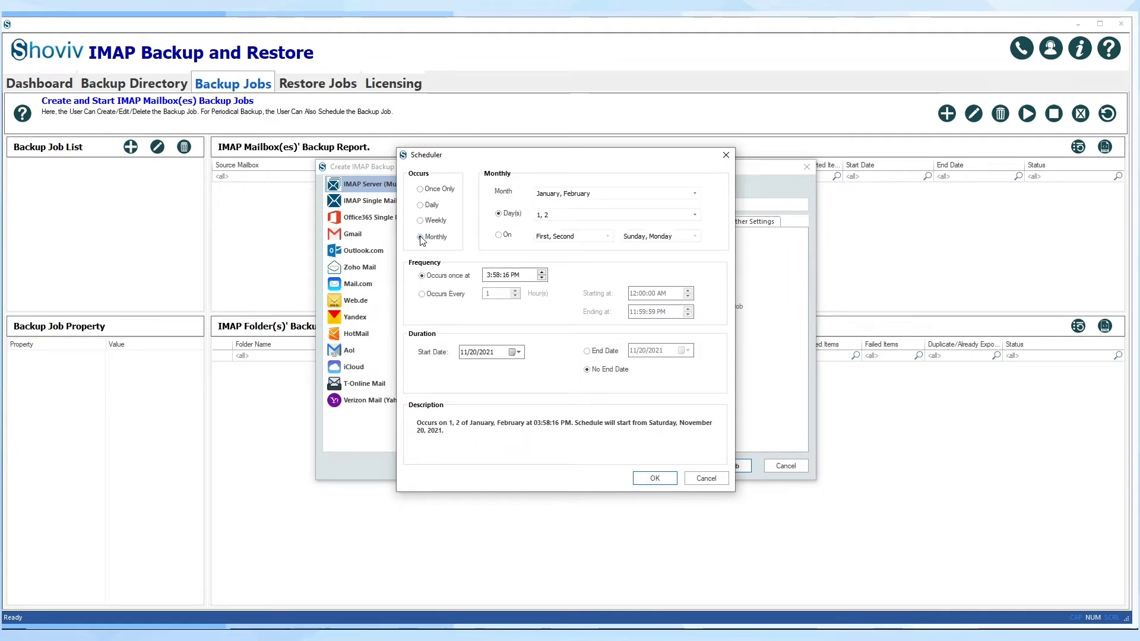
{"action": "left_click", "coordinate": [706, 479]}
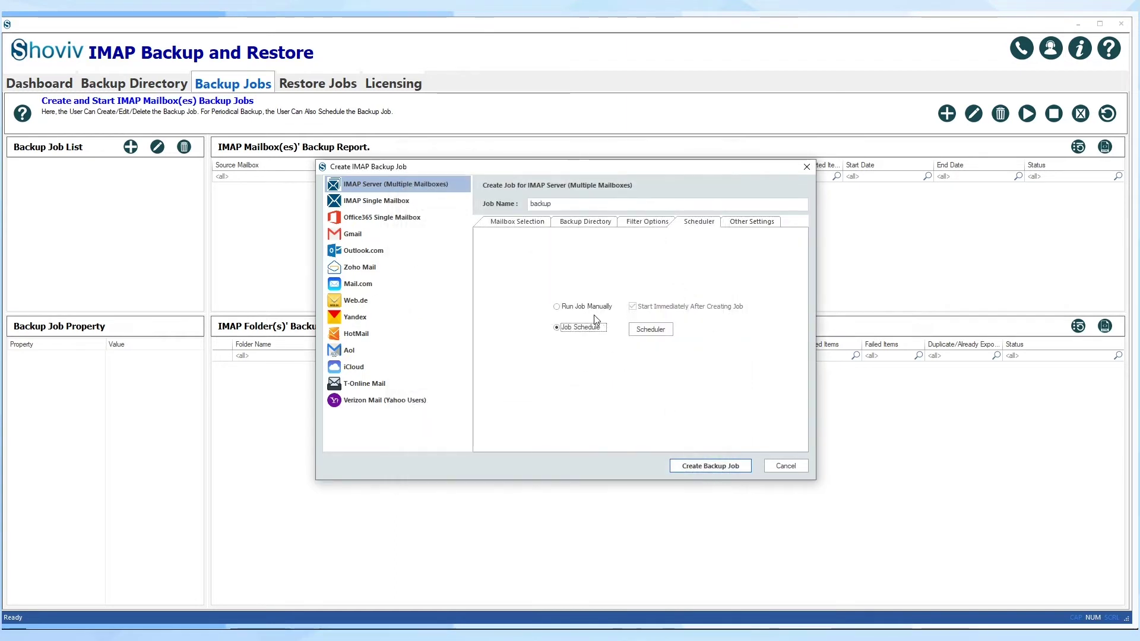
{"action": "left_click", "coordinate": [558, 307]}
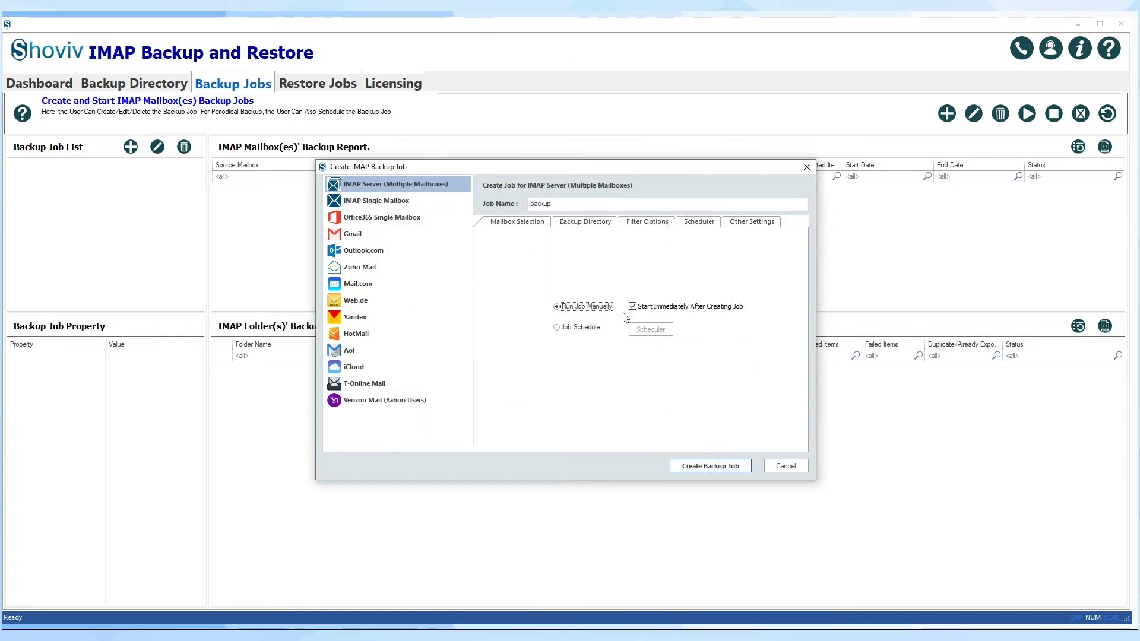
Keep thread counts 5 and 30 and the 100-item failure limit, and split PST files at 20 GB.
{"action": "left_click", "coordinate": [755, 222]}
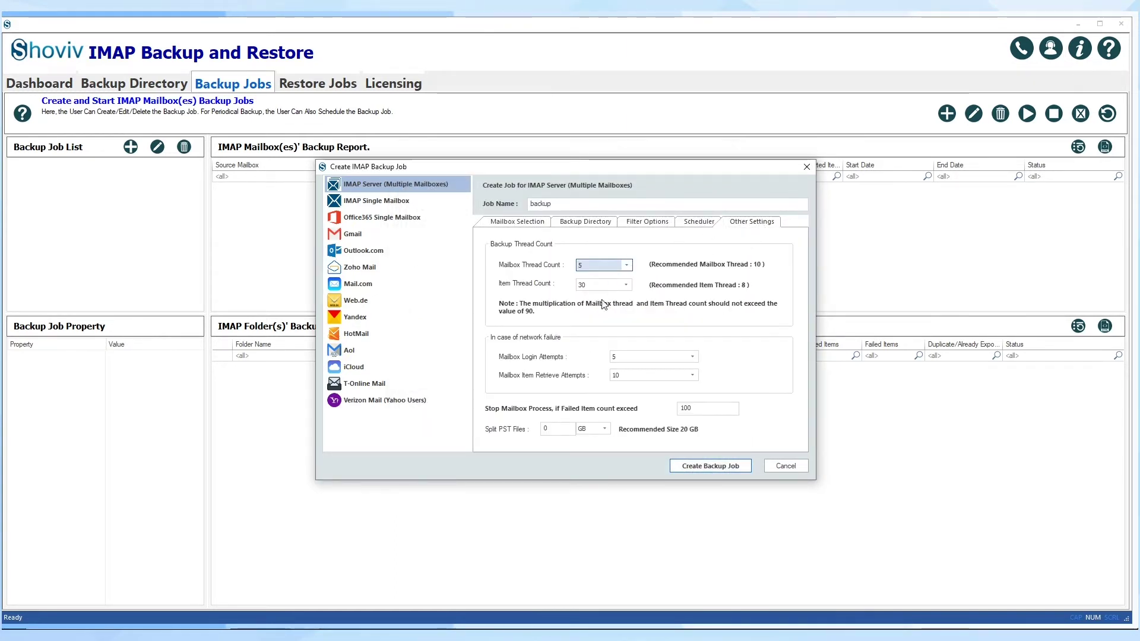
{"action": "left_click", "coordinate": [627, 268]}
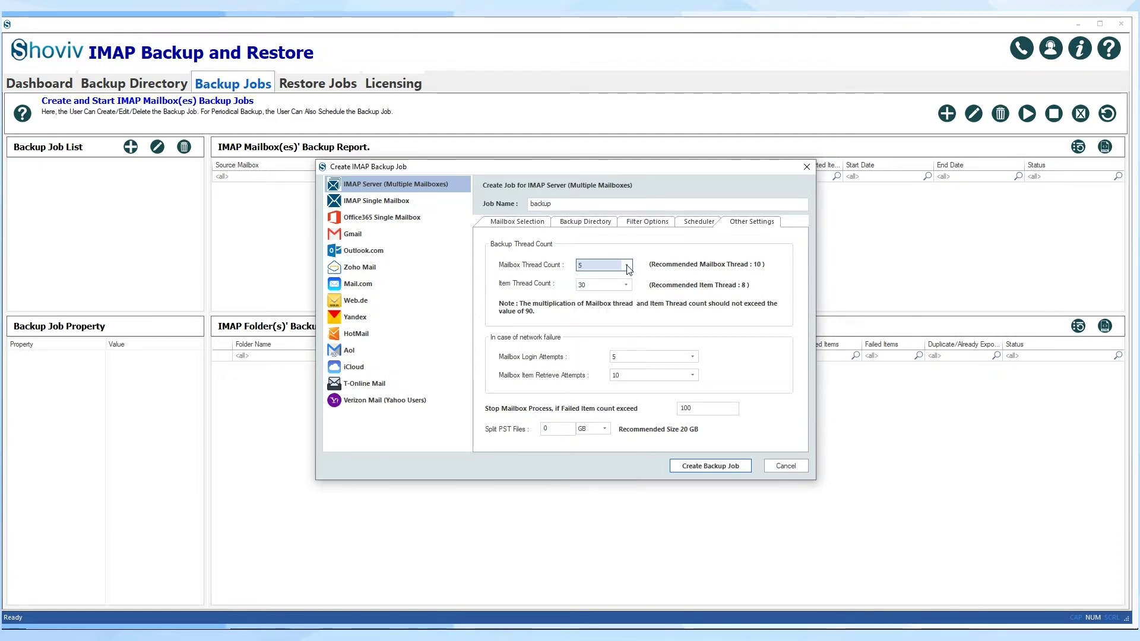
{"action": "left_click", "coordinate": [627, 285]}
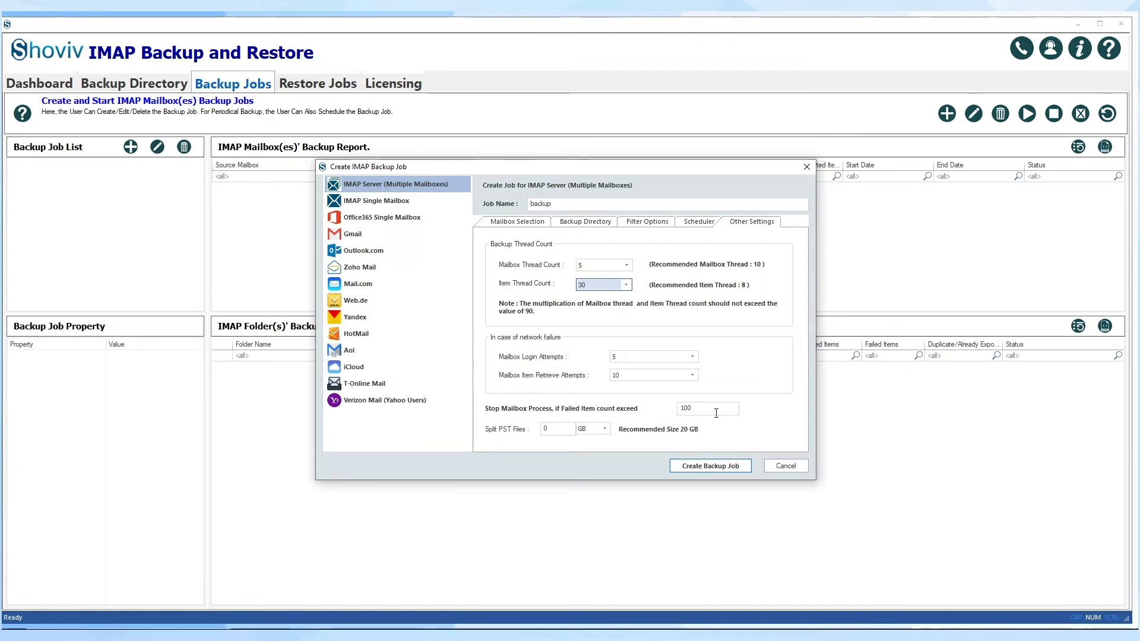
{"action": "left_click", "coordinate": [686, 409]}
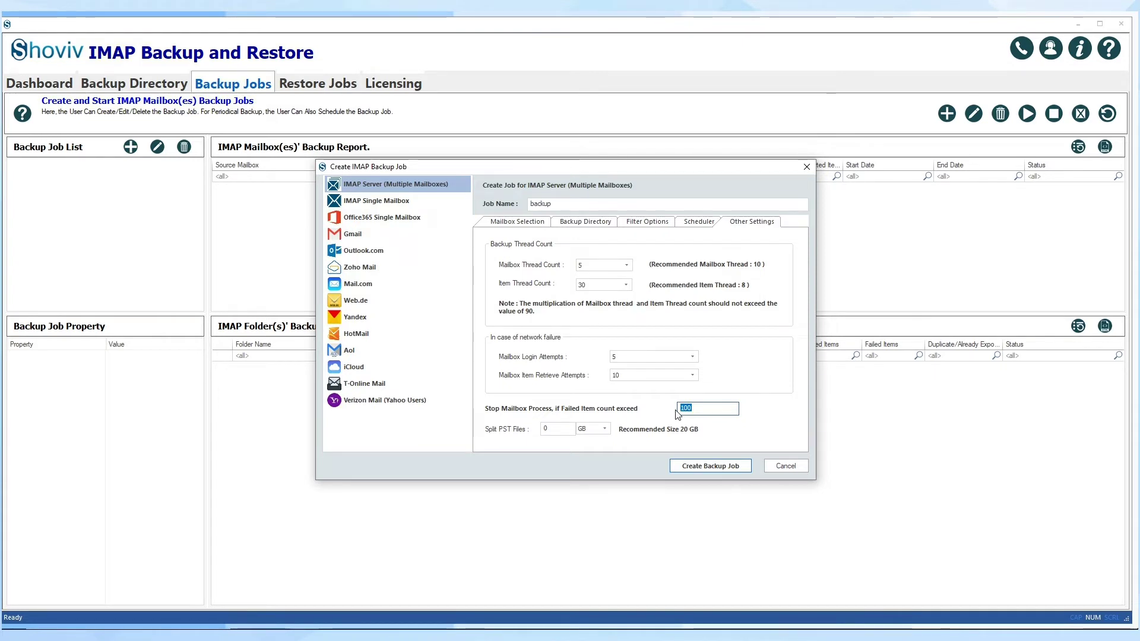
{"action": "left_click", "coordinate": [606, 430]}
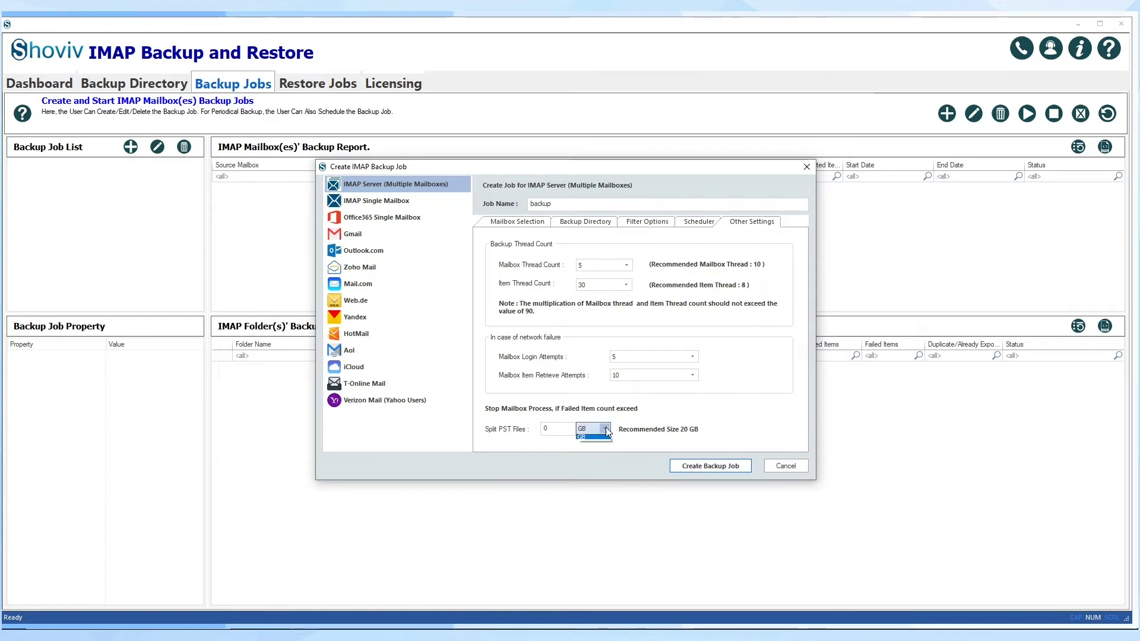
{"action": "left_click", "coordinate": [591, 448]}
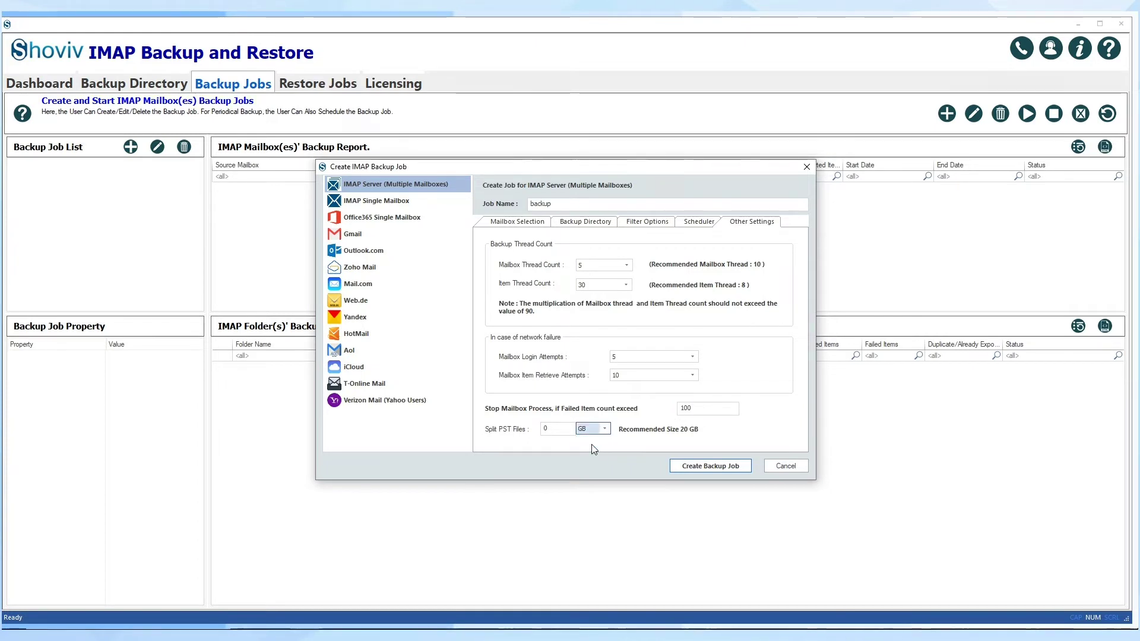
{"action": "key", "text": "shift+Tab"}
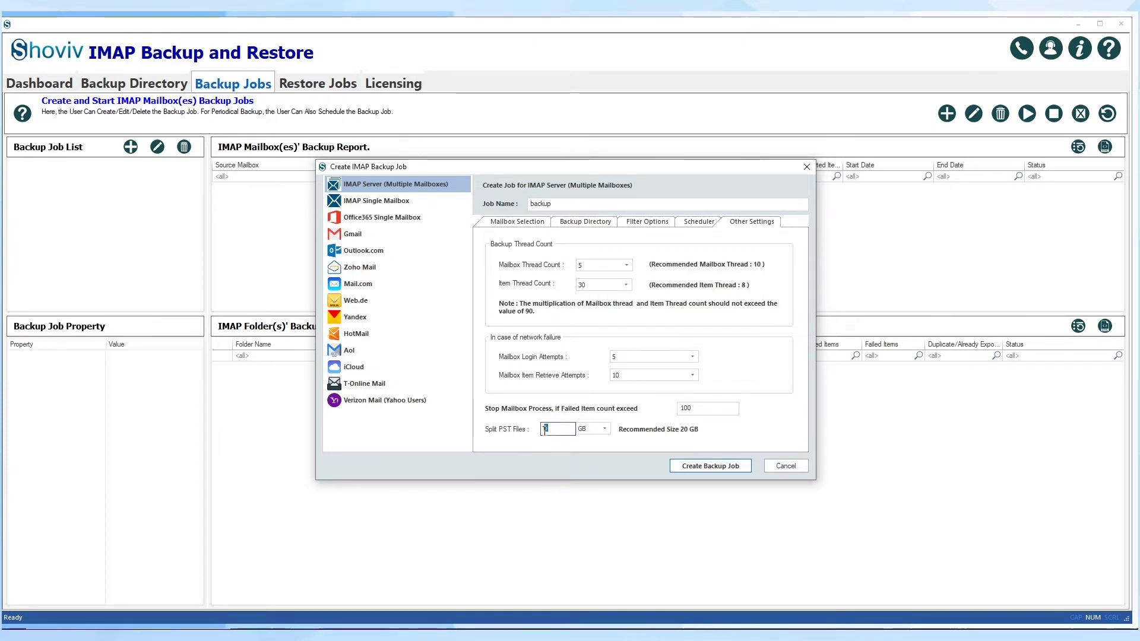
{"action": "type", "text": "20"}
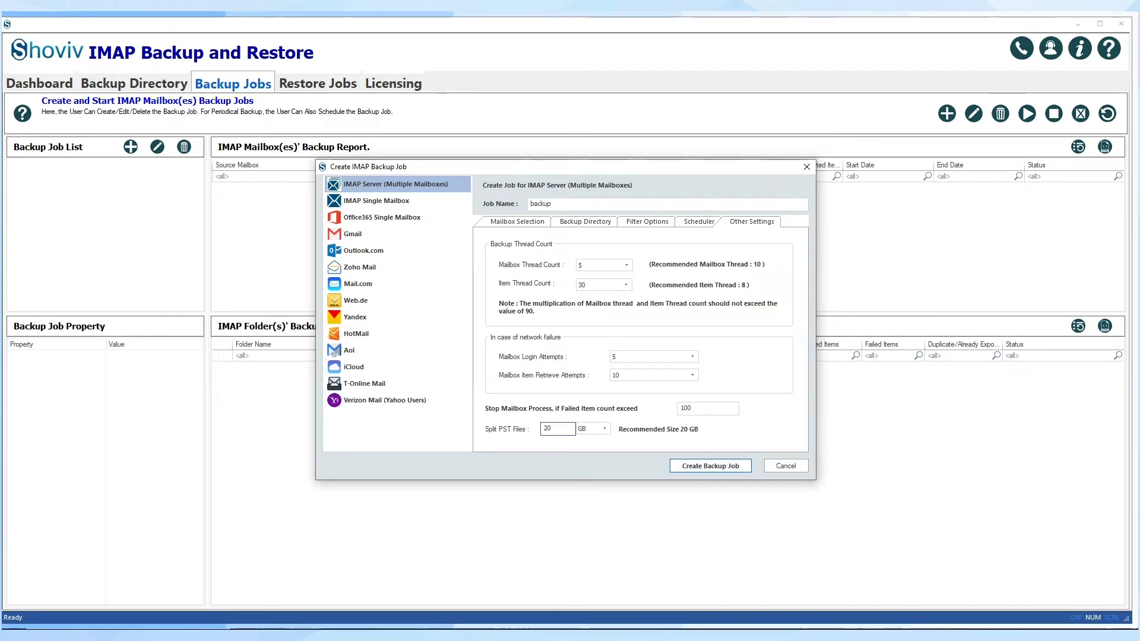
Create and start the 'backup' job, then enlarge the property panel to view mailbox progress.
{"action": "left_click", "coordinate": [716, 467]}
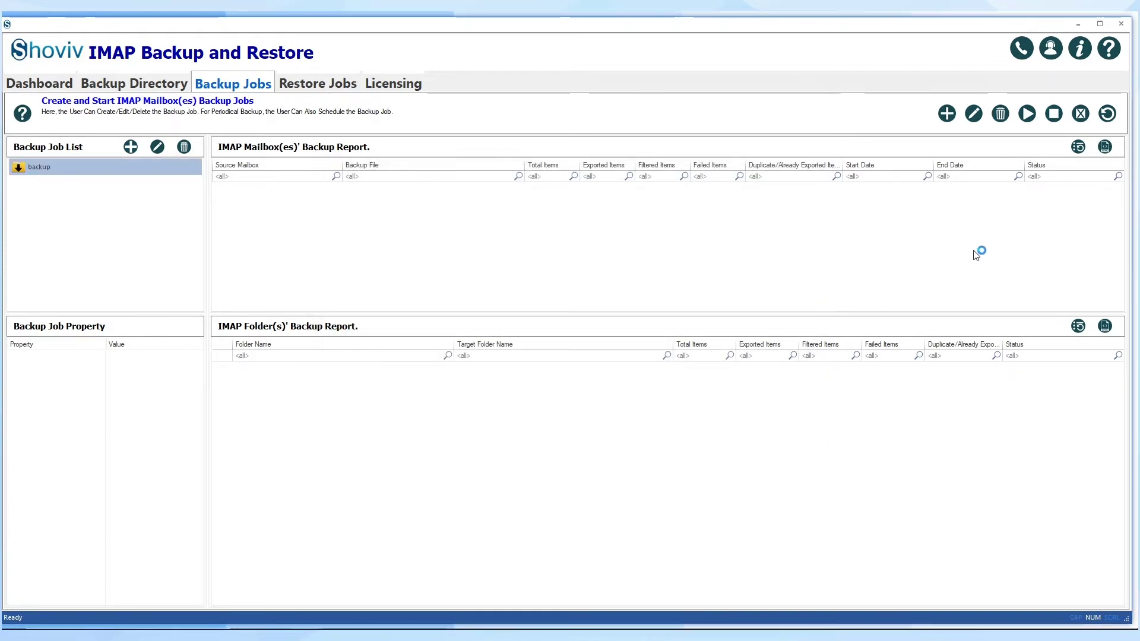
{"action": "left_click", "coordinate": [1107, 114]}
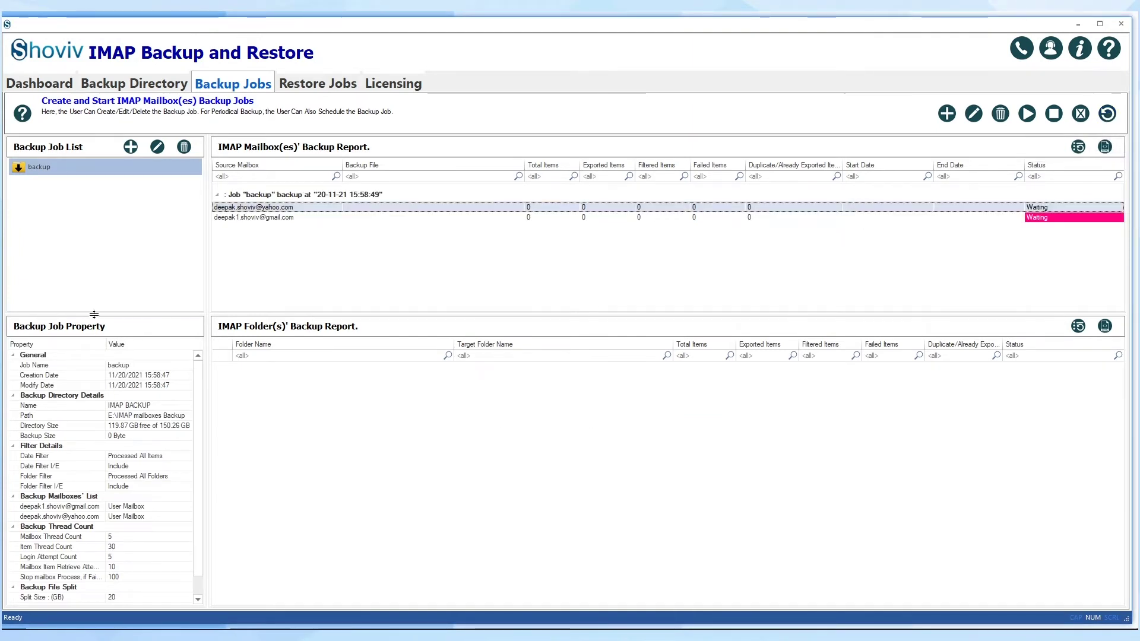
{"action": "left_click_drag", "start_coordinate": [105, 318], "coordinate": [105, 218]}
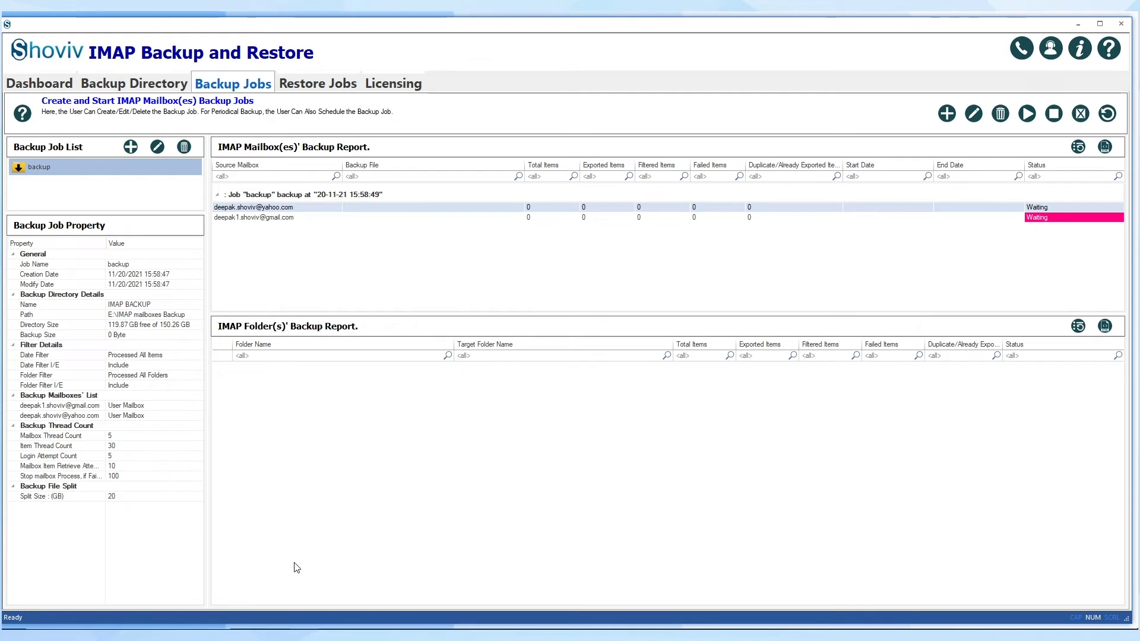
{"action": "left_click", "coordinate": [648, 218]}
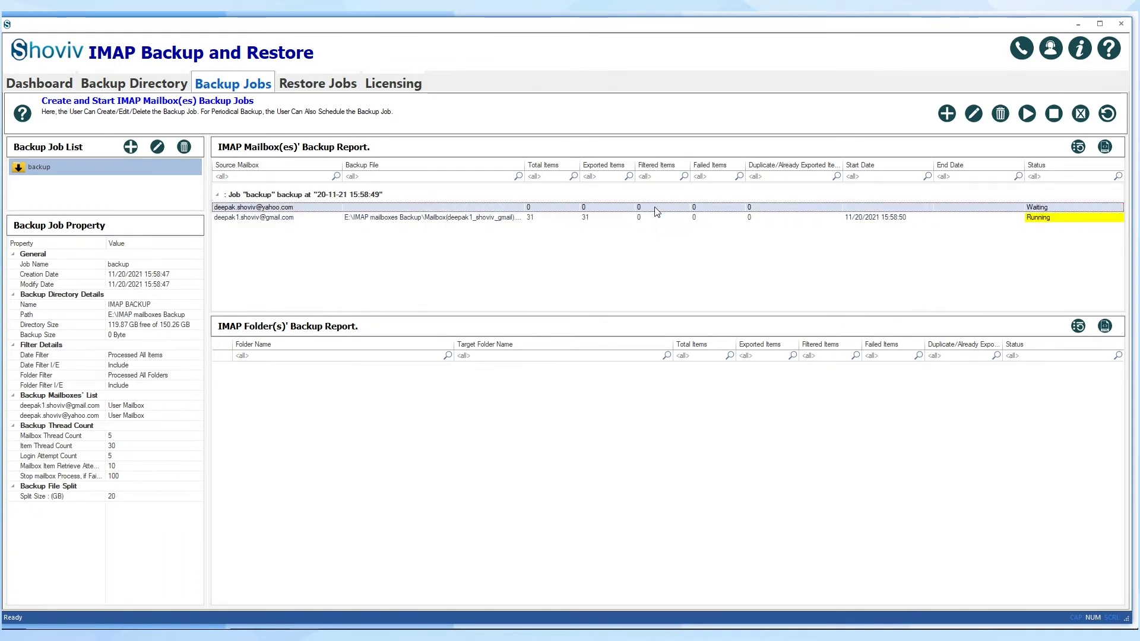
{"action": "left_click", "coordinate": [717, 217]}
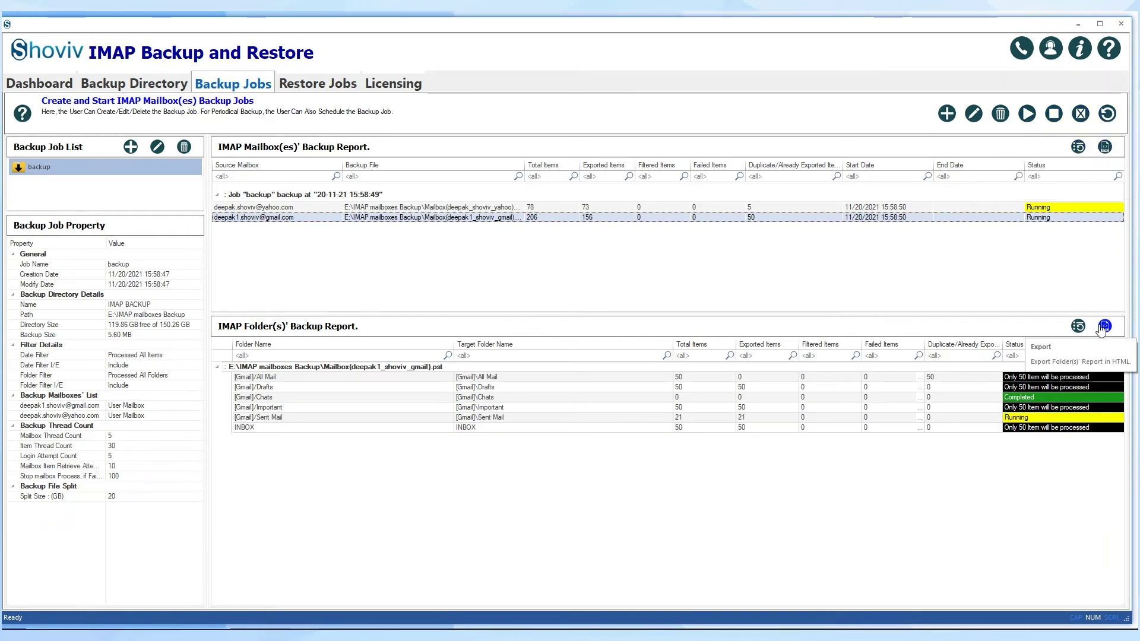
Compare the Yahoo and Gmail mailboxes' folder-by-folder backup progress, ending on Gmail.
{"action": "left_click", "coordinate": [1019, 208]}
{"action": "left_click", "coordinate": [997, 208]}
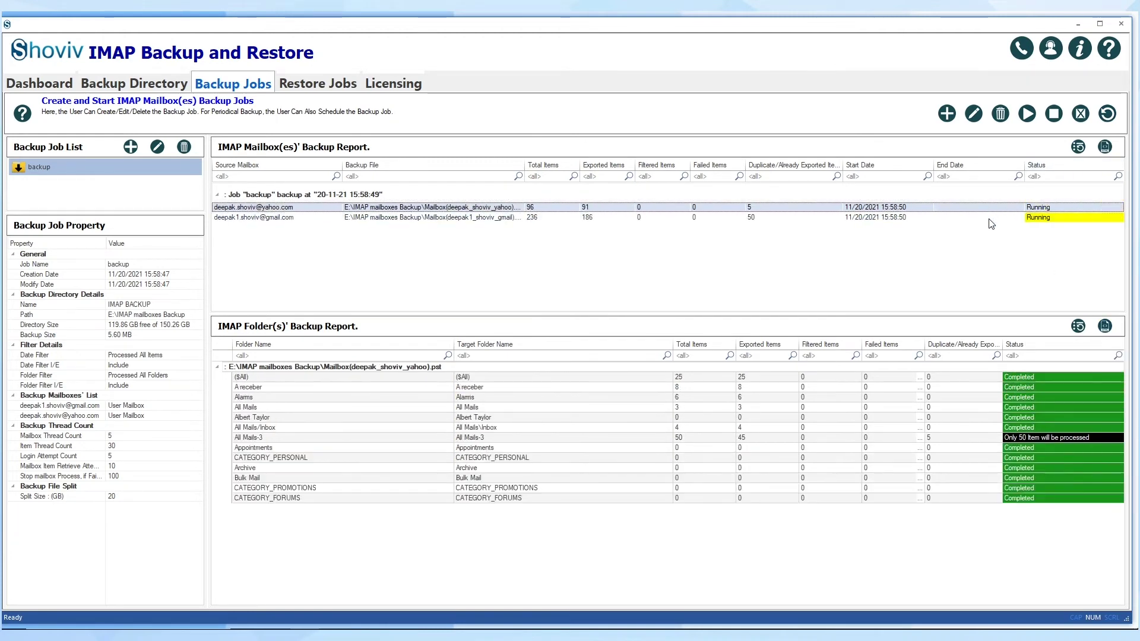
{"action": "left_click", "coordinate": [1047, 207]}
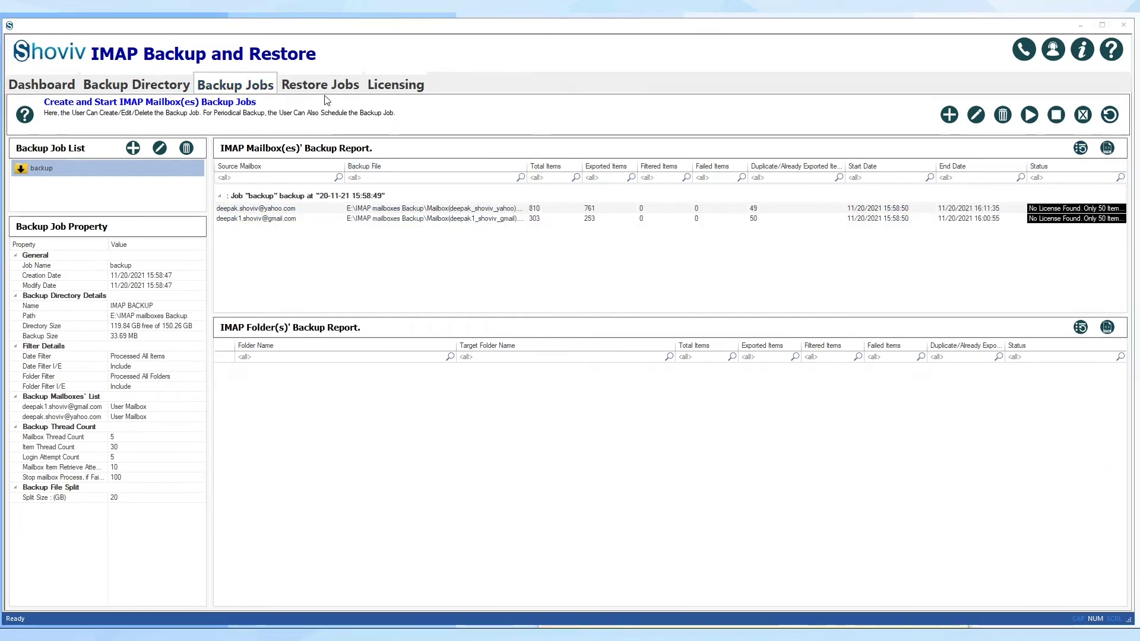
{"action": "left_click", "coordinate": [319, 84]}
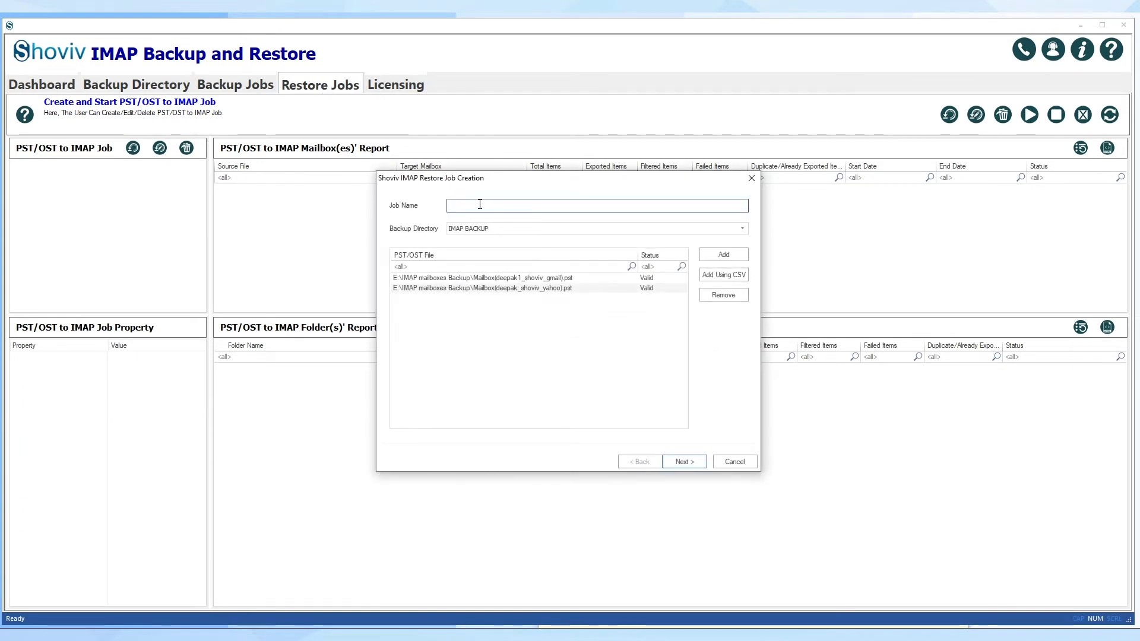
{"action": "type", "text": "PST export"}
Name the restore job 'PST export', use the IMAP BACKUP directory, and continue to server settings.
{"action": "left_click", "coordinate": [742, 231]}
{"action": "left_click", "coordinate": [743, 231]}
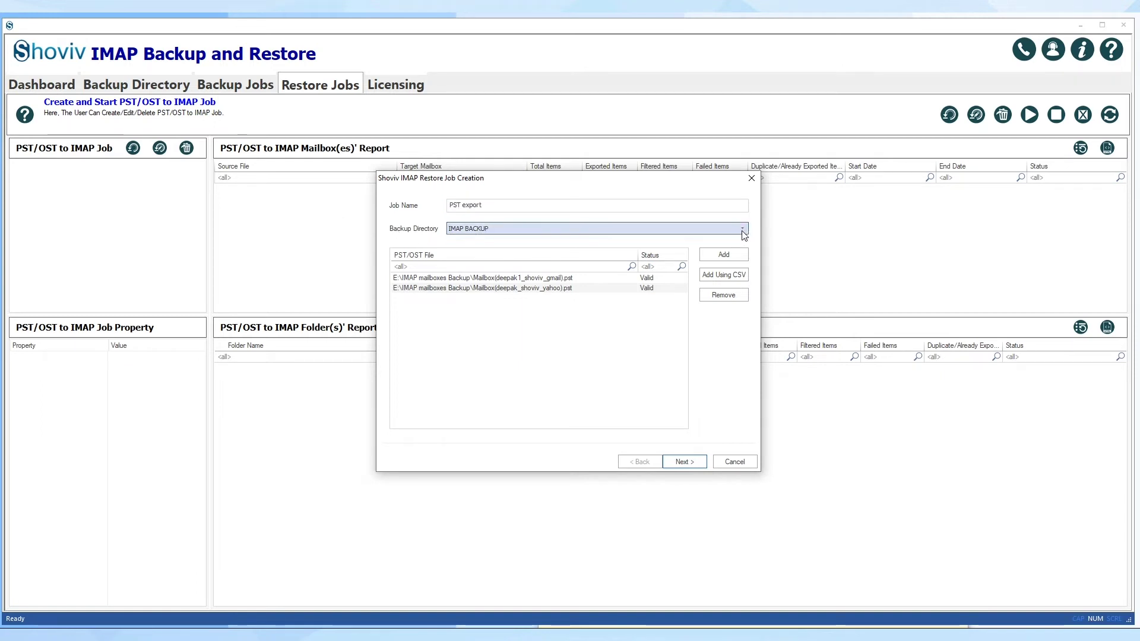
{"action": "left_click", "coordinate": [743, 231]}
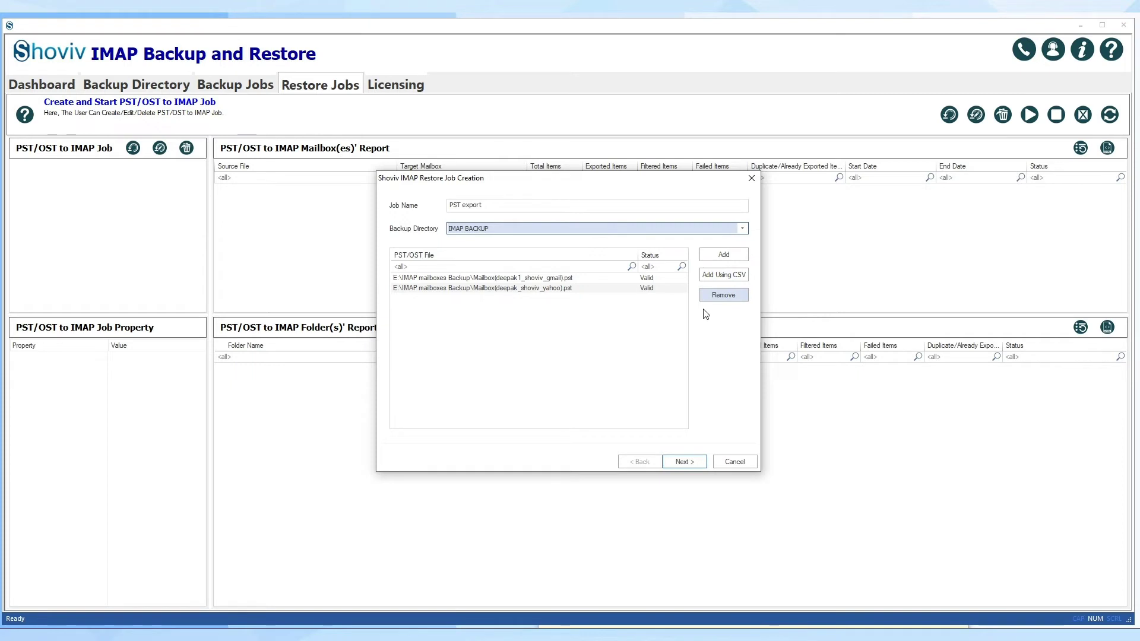
{"action": "left_click", "coordinate": [683, 462]}
Enter the IMAP server and map the first backup PST to an AOL mailbox.
{"action": "left_click", "coordinate": [522, 205]}
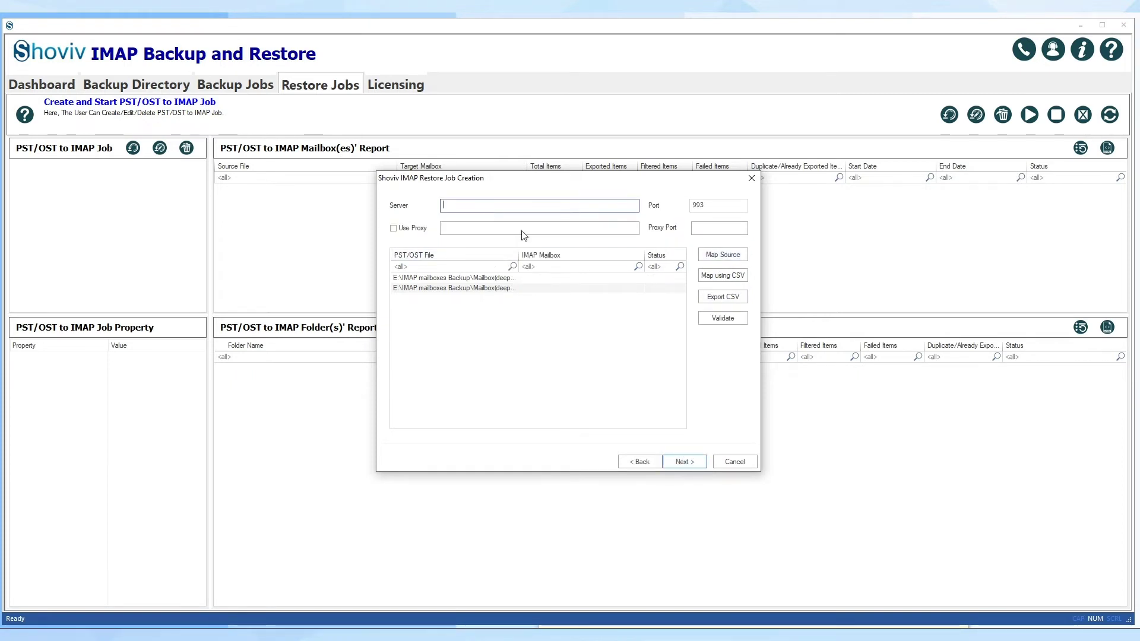
{"action": "type", "text": "imap.aol.com"}
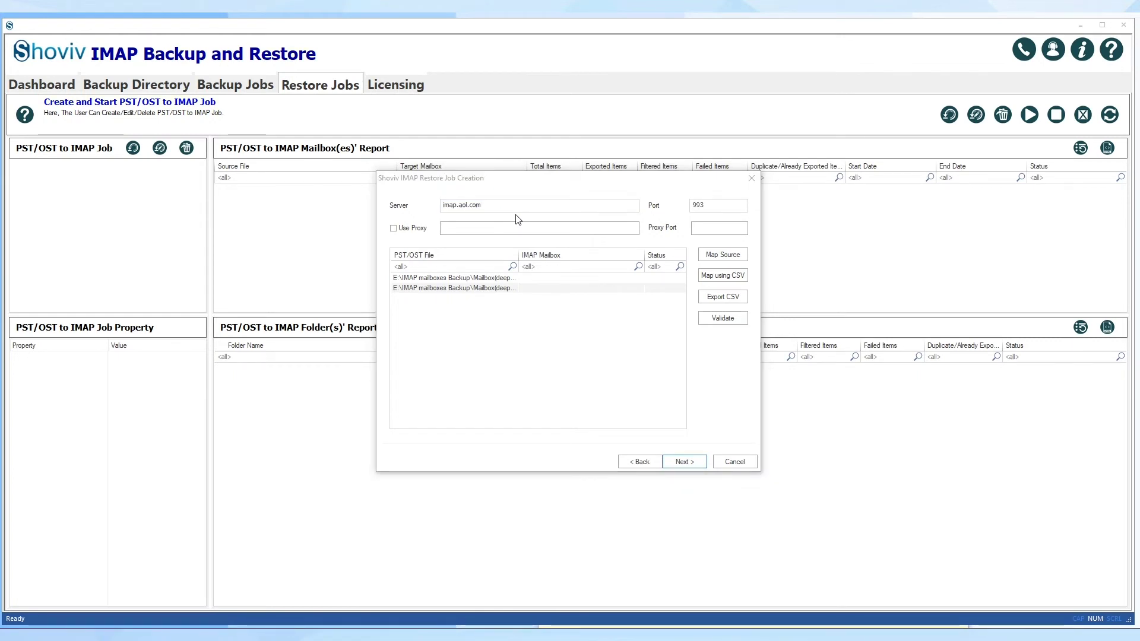
{"action": "left_click", "coordinate": [595, 309]}
{"action": "left_click", "coordinate": [519, 278]}
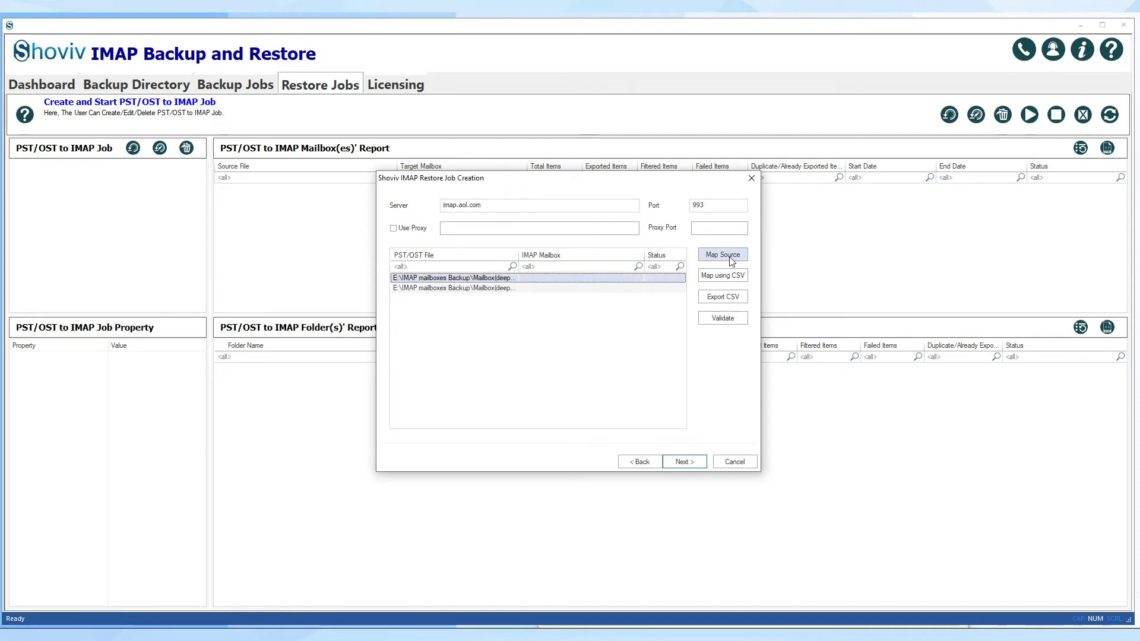
{"action": "left_click", "coordinate": [723, 255]}
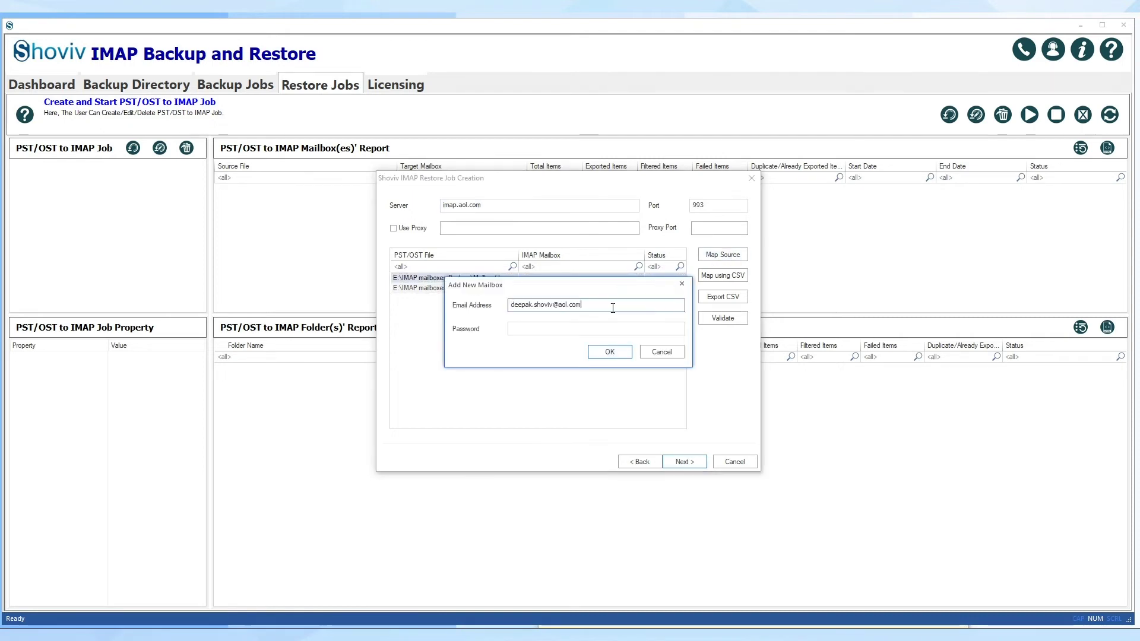
{"action": "left_click", "coordinate": [589, 330]}
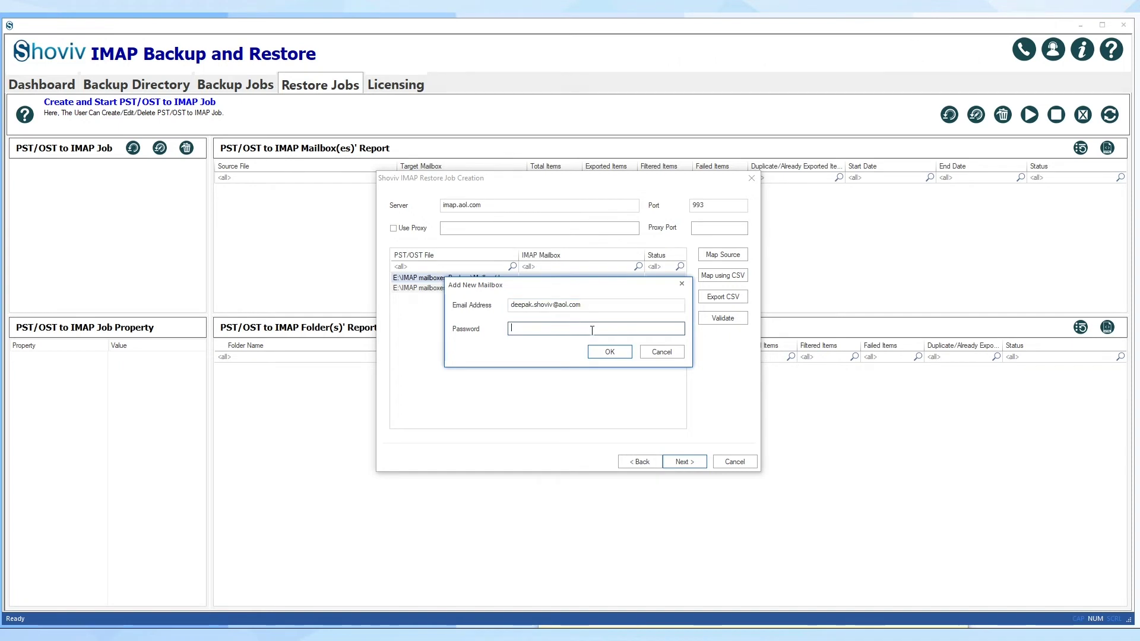
{"action": "type", "text": "************"}
{"action": "left_click", "coordinate": [609, 351]}
{"action": "left_click", "coordinate": [539, 356]}
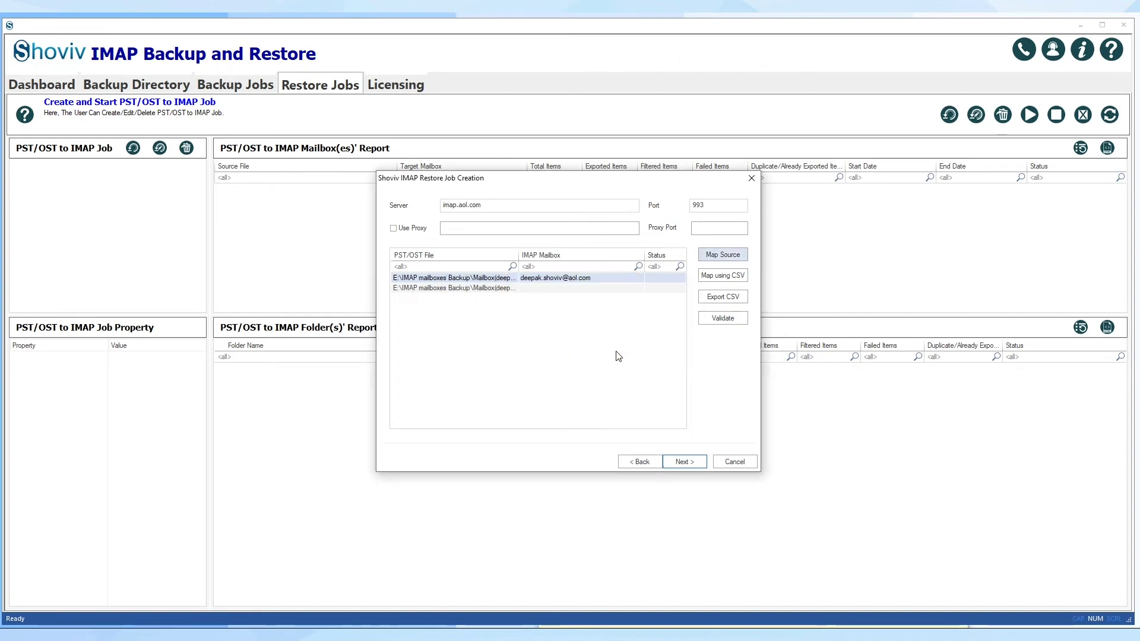
Change the server to outlook.office365.com and map the second PST to an Office 365 mailbox.
{"action": "left_click", "coordinate": [534, 288]}
{"action": "left_click", "coordinate": [494, 206]}
{"action": "key", "text": "ctrl+a"}
{"action": "type", "text": "outlook.office365.com"}
{"action": "left_click", "coordinate": [562, 289]}
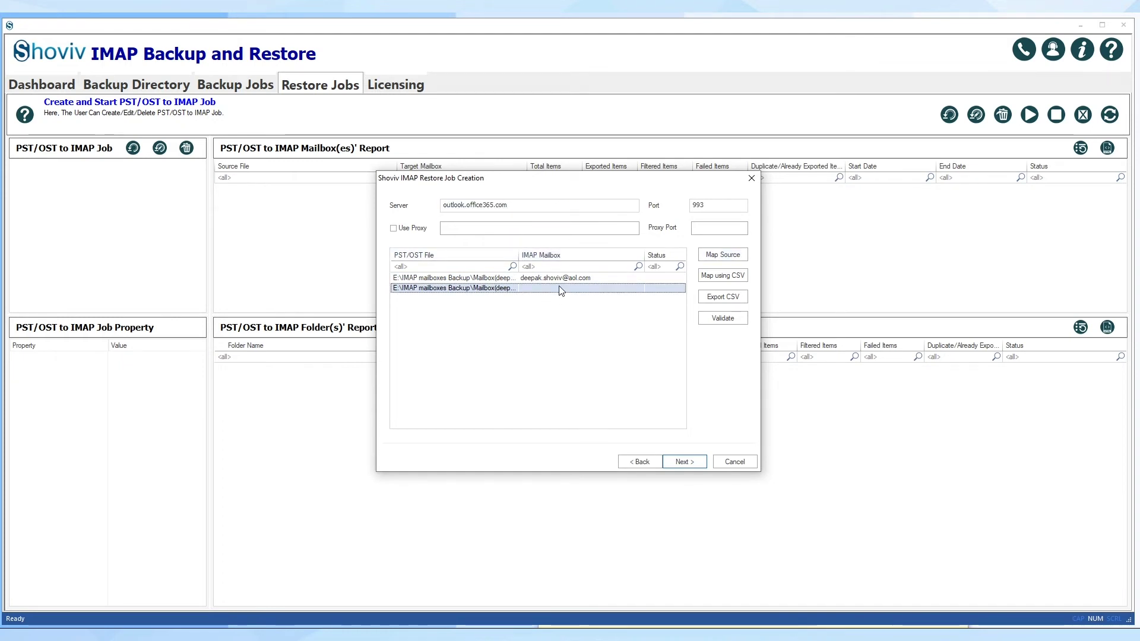
{"action": "left_click", "coordinate": [723, 255]}
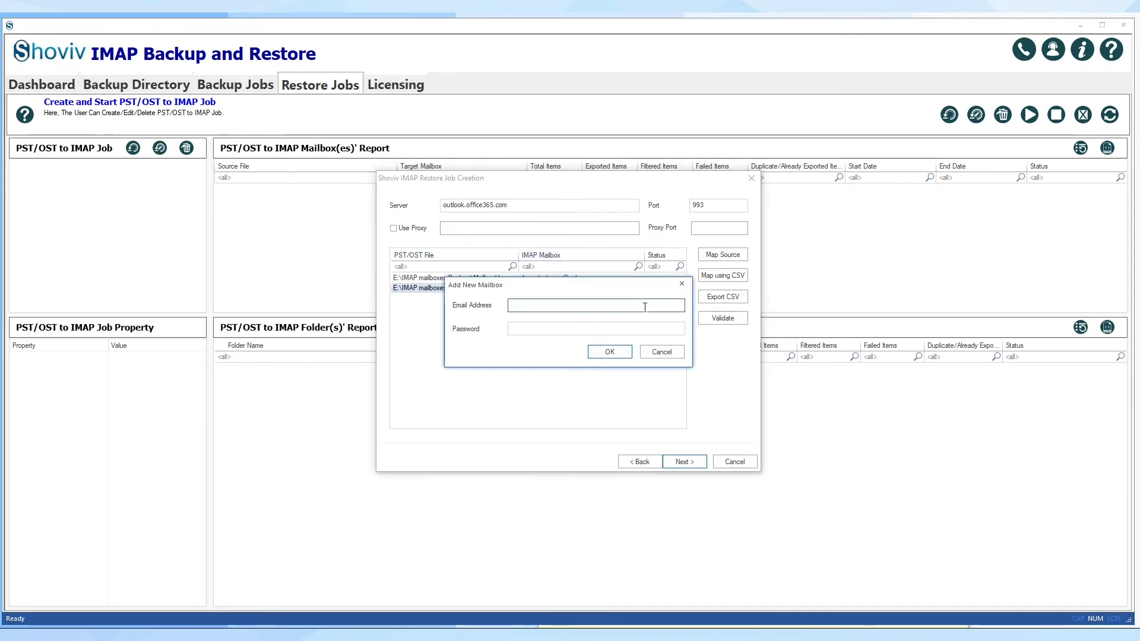
{"action": "left_click", "coordinate": [589, 328]}
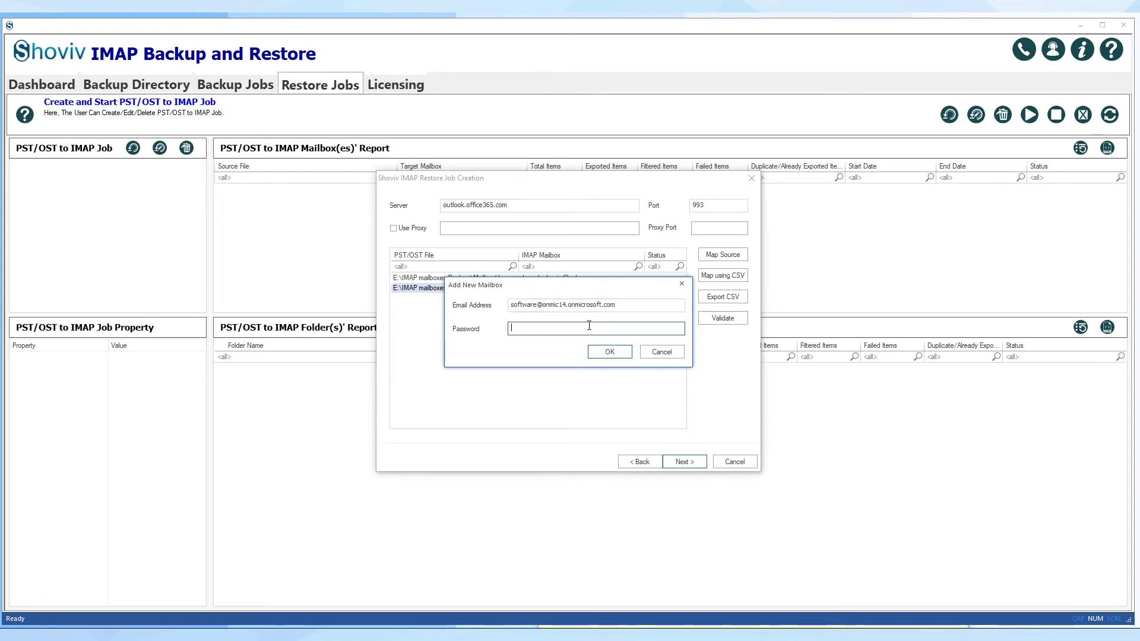
{"action": "type", "text": "********"}
{"action": "left_click", "coordinate": [610, 351]}
{"action": "left_click", "coordinate": [526, 354]}
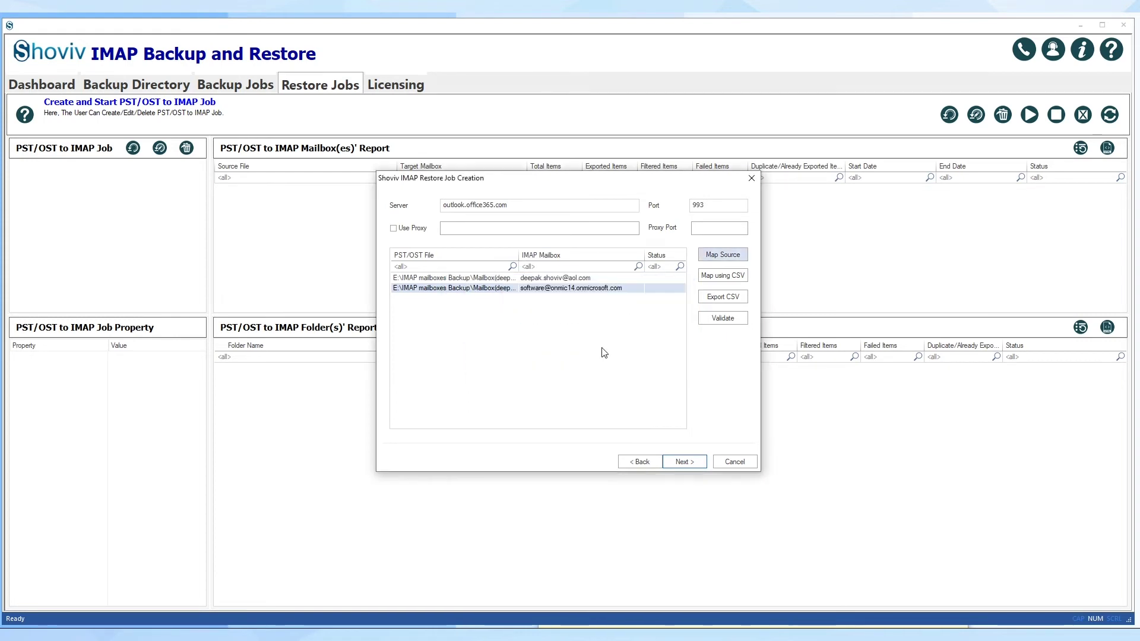
{"action": "left_click", "coordinate": [723, 318]}
Validate the AOL and Office 365 mappings and close the completion notice.
{"action": "left_click", "coordinate": [723, 317]}
{"action": "left_click", "coordinate": [622, 358]}
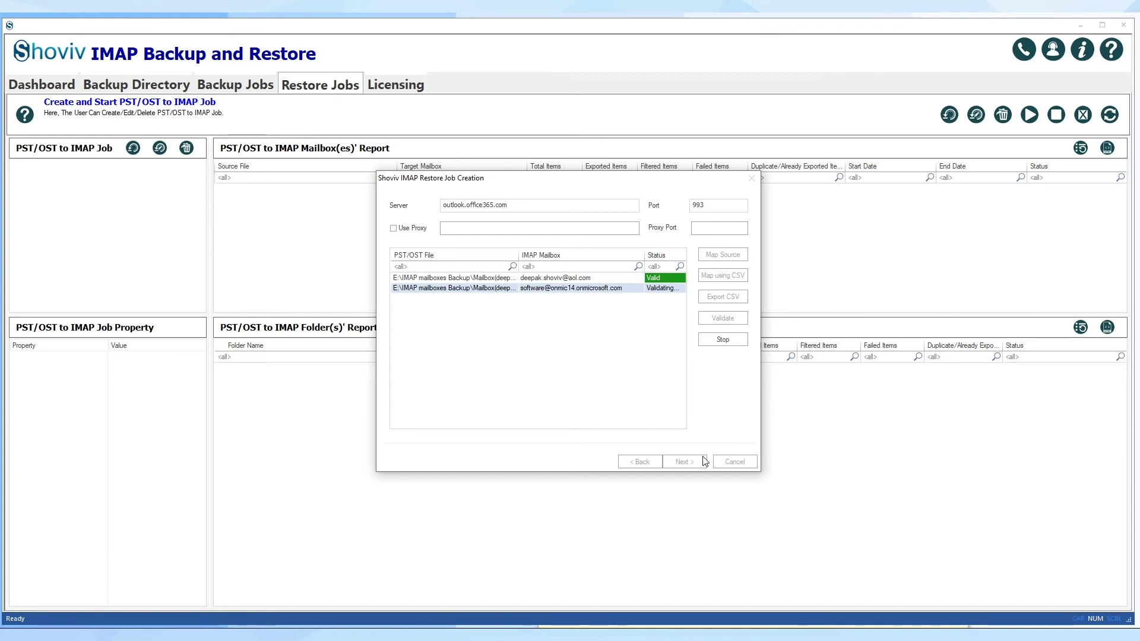
{"action": "left_click", "coordinate": [597, 357]}
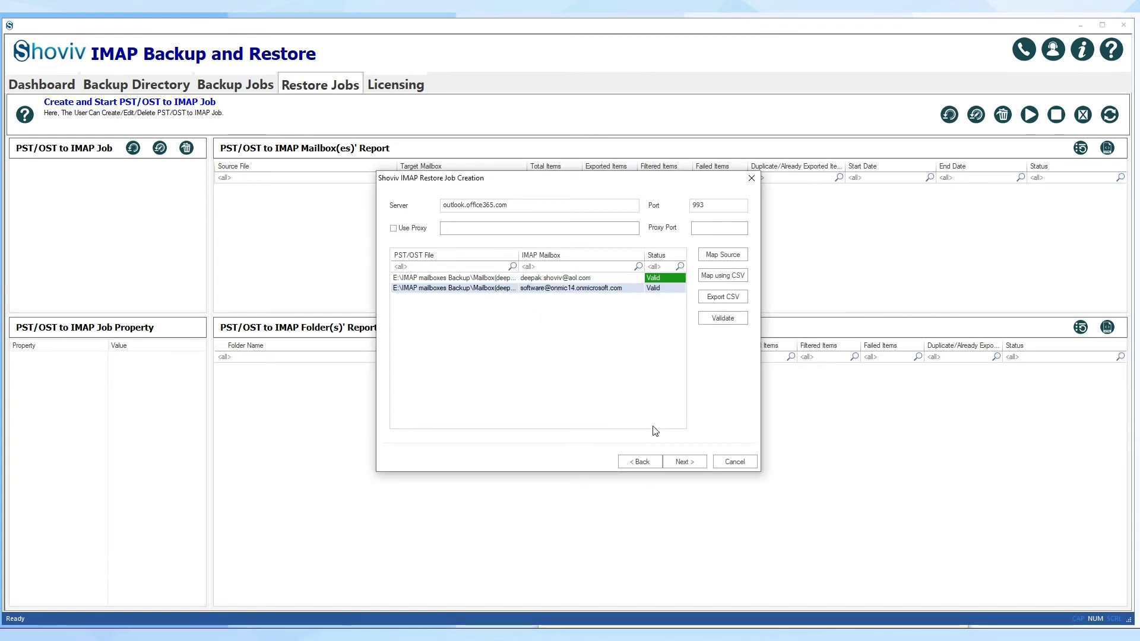
Leave the restore job with no date range or folder filter applied.
{"action": "left_click", "coordinate": [683, 462]}
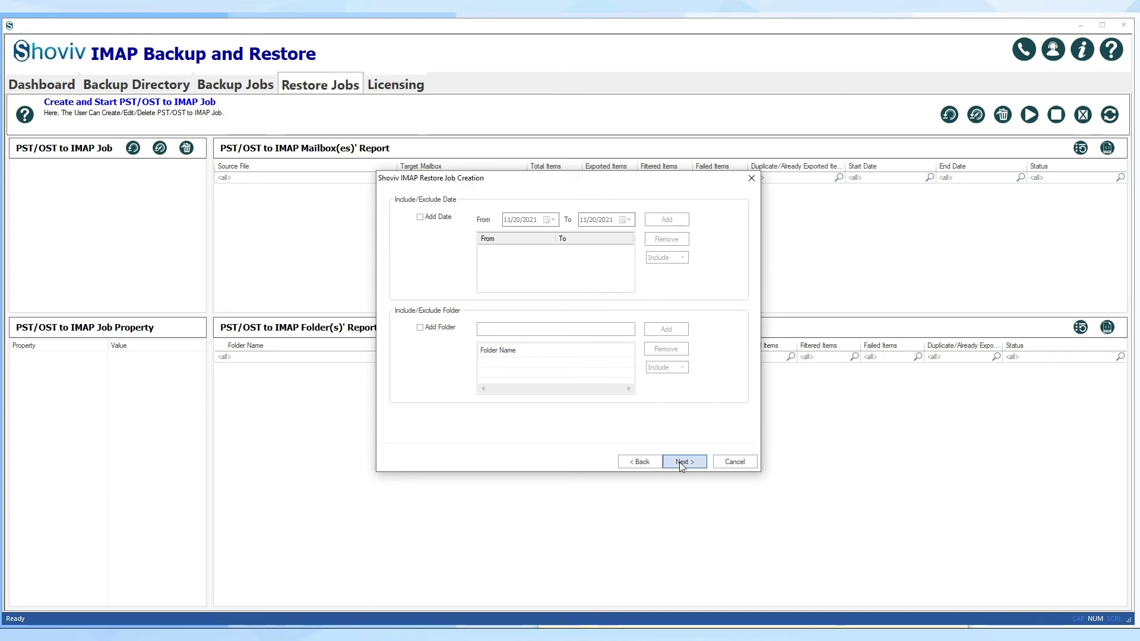
{"action": "left_click", "coordinate": [420, 218]}
{"action": "left_click", "coordinate": [419, 218]}
{"action": "left_click", "coordinate": [419, 328]}
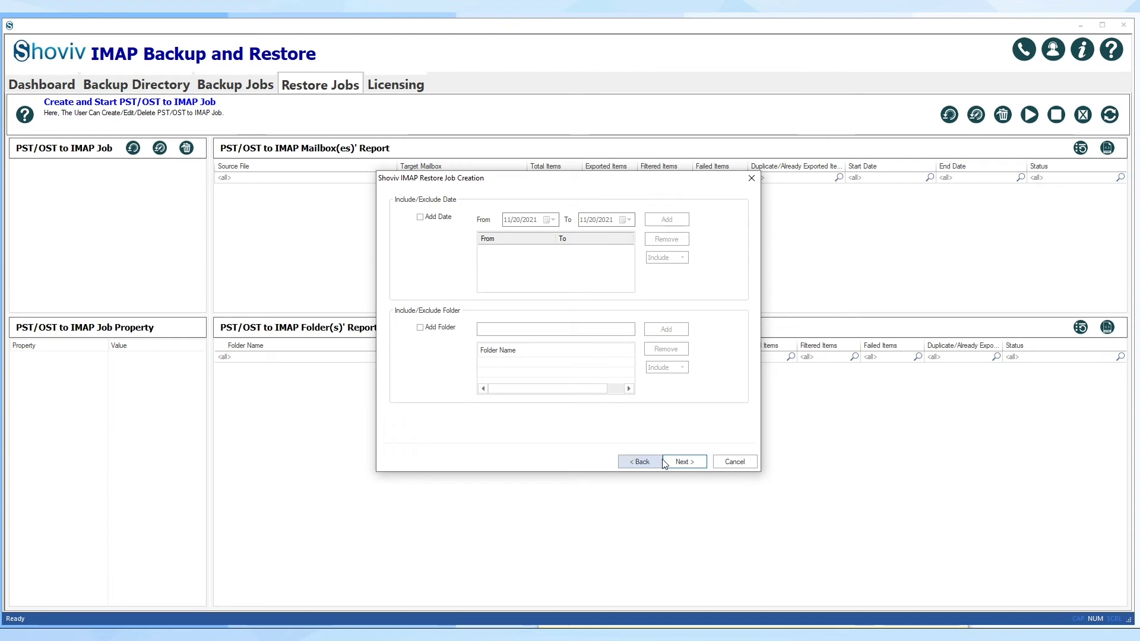
Enable Run Job Immediately in the thread settings and finish creating the restore job.
{"action": "left_click", "coordinate": [681, 461]}
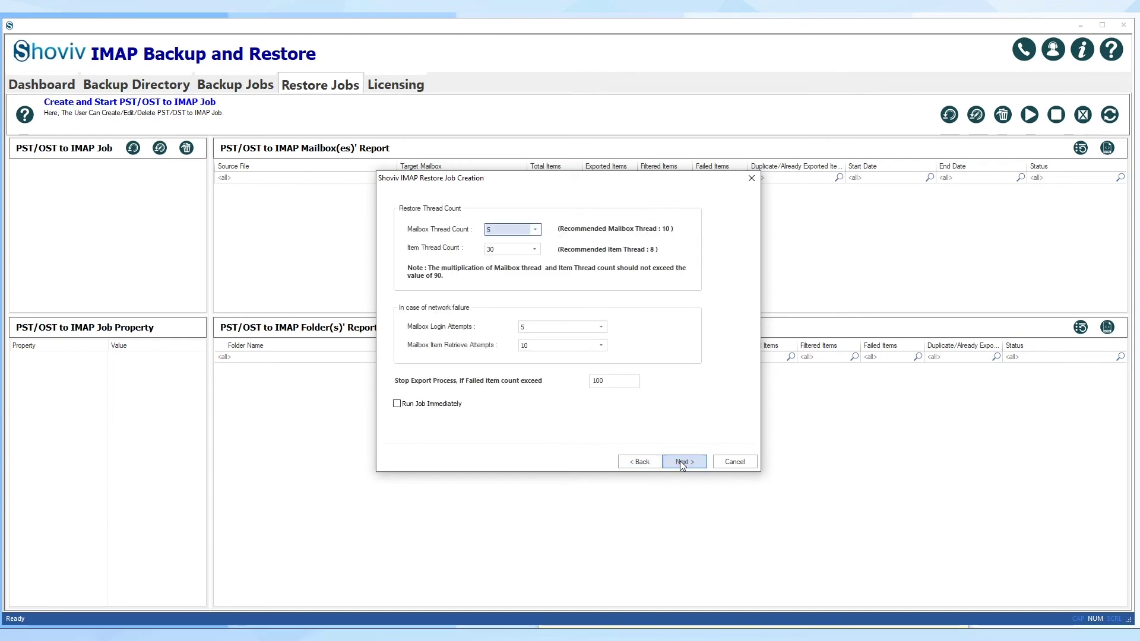
{"action": "left_click", "coordinate": [397, 403]}
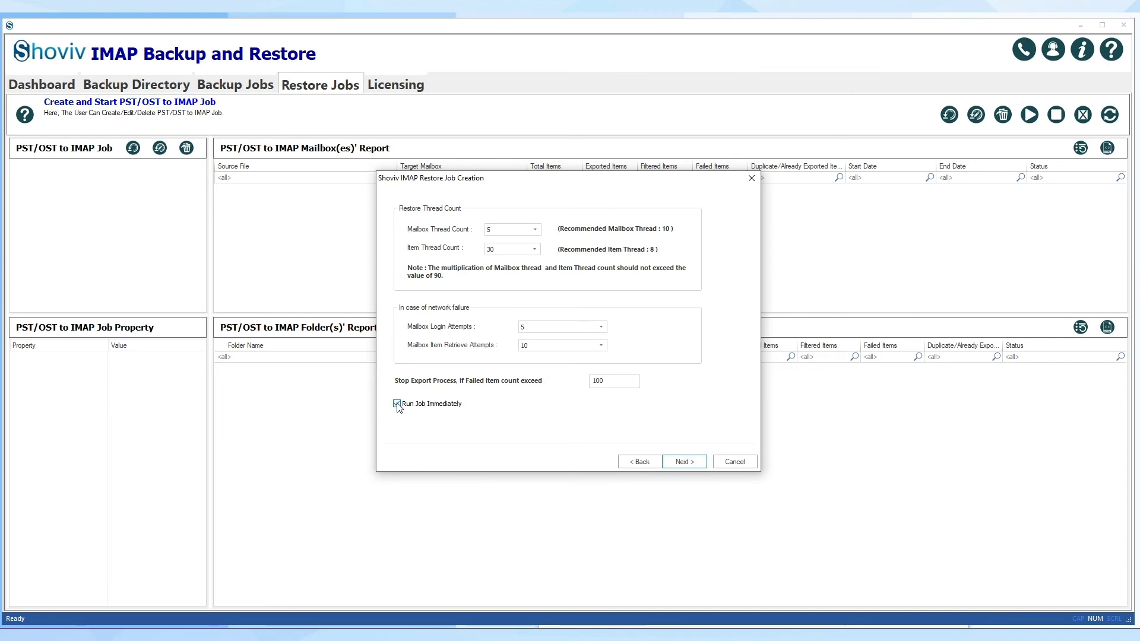
{"action": "left_click", "coordinate": [599, 382]}
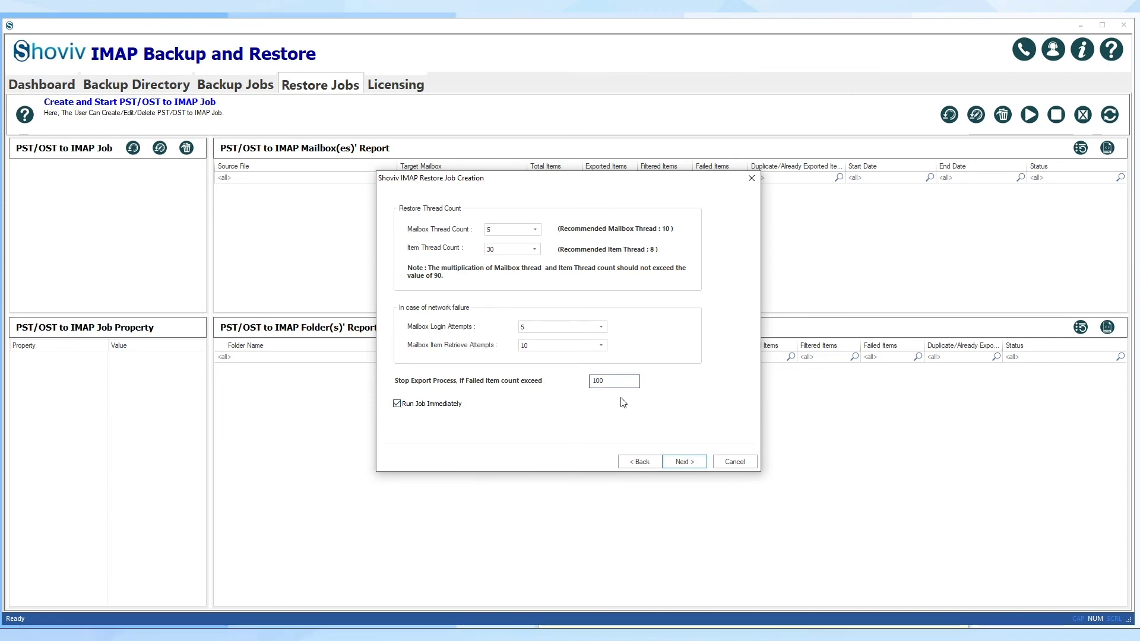
{"action": "left_click", "coordinate": [683, 462]}
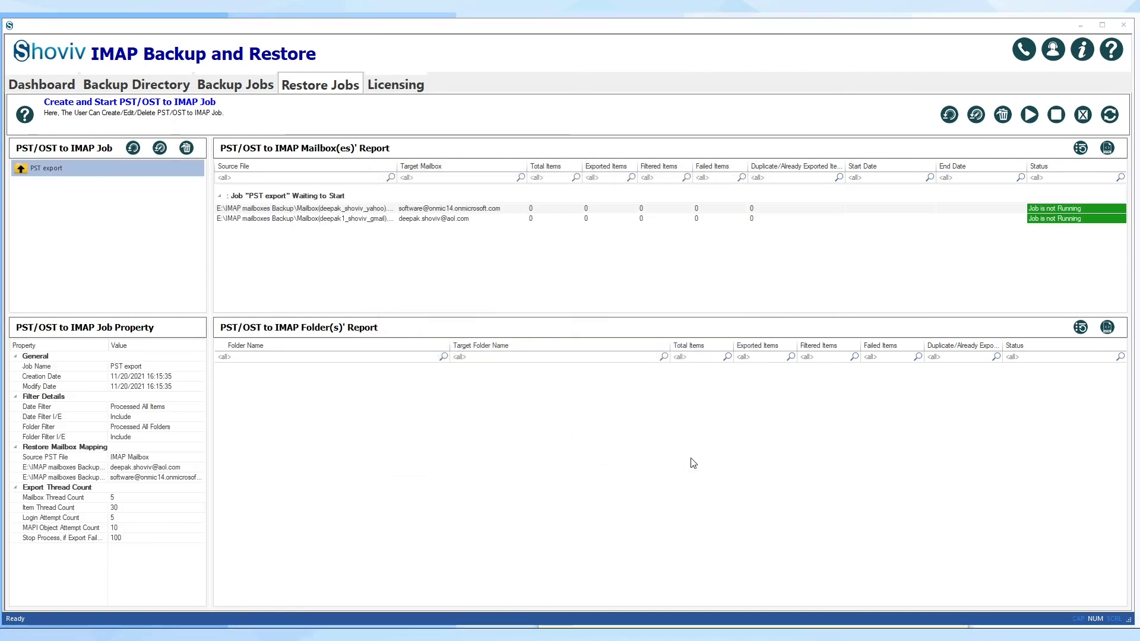
Refresh the 'PST export' job report and check folder progress for both mailboxes.
{"action": "left_click", "coordinate": [1080, 149]}
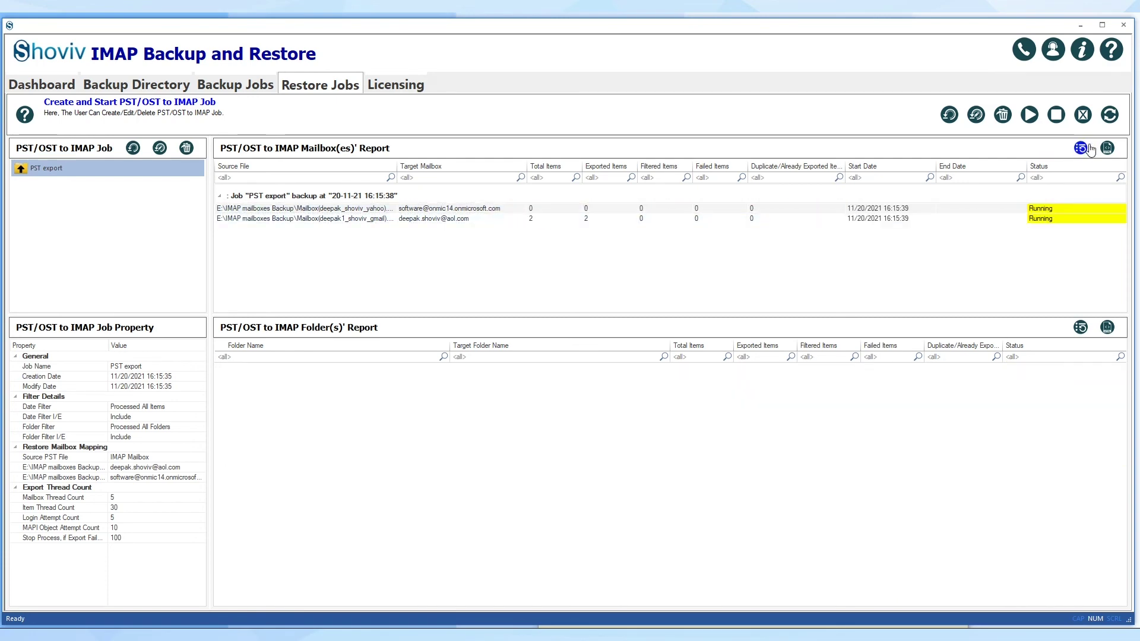
{"action": "left_click", "coordinate": [590, 218]}
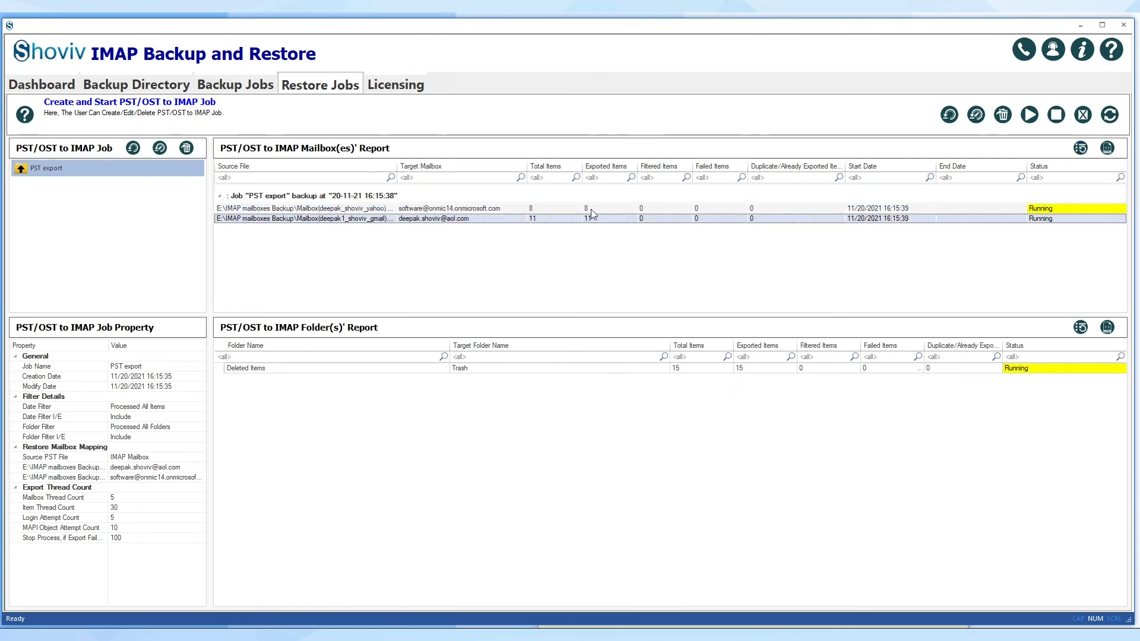
{"action": "left_click", "coordinate": [628, 209]}
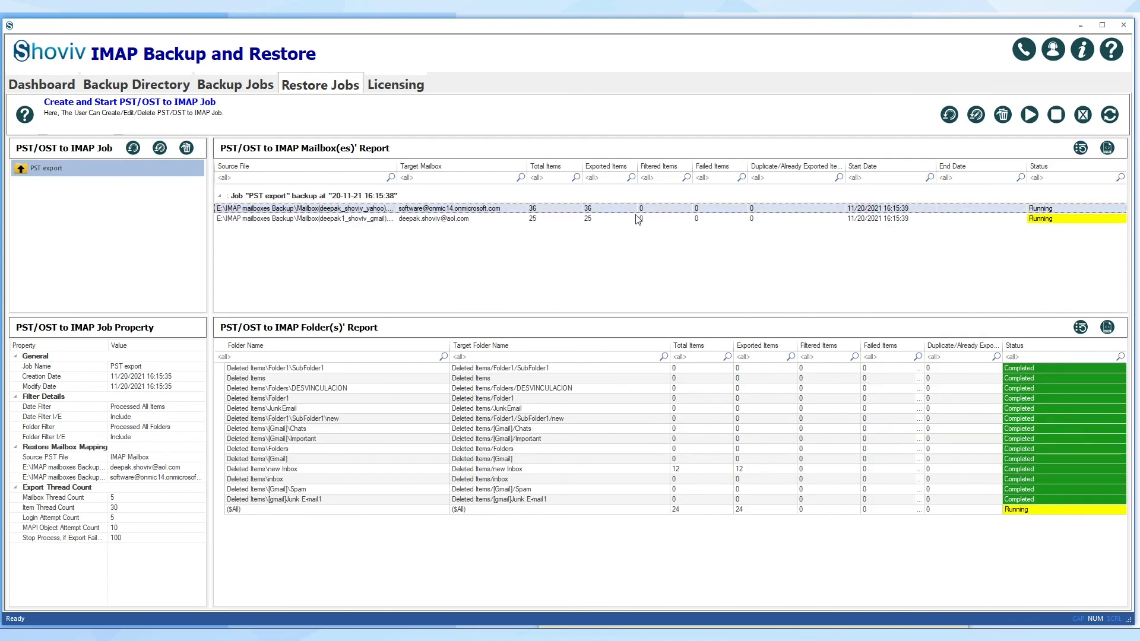
{"action": "left_click", "coordinate": [597, 222]}
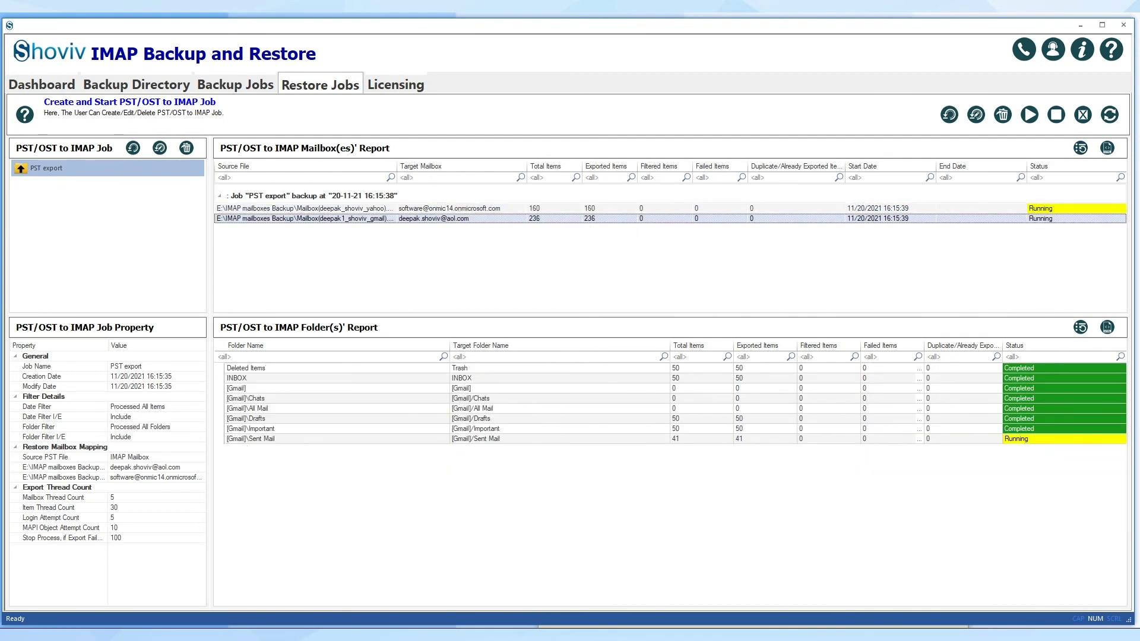